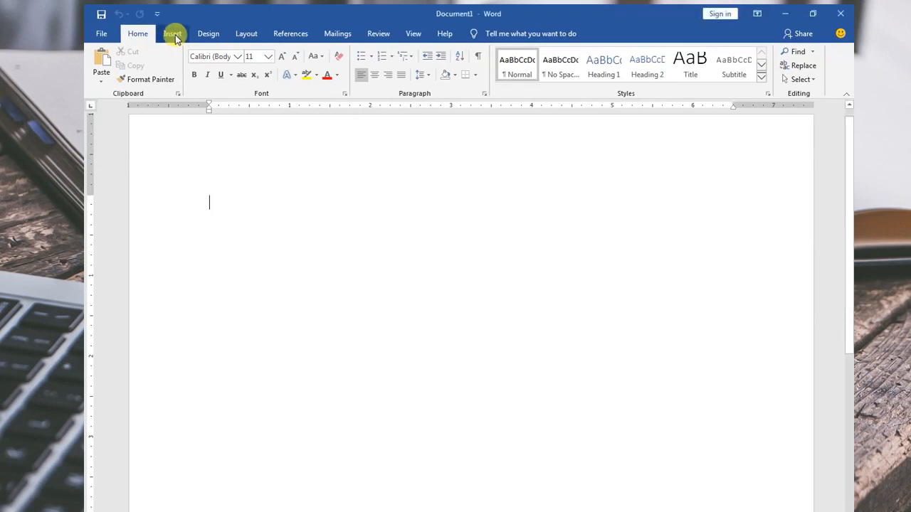
# Insert a table with seven columns and five rows into the blank document.
pyautogui.click(177, 33)
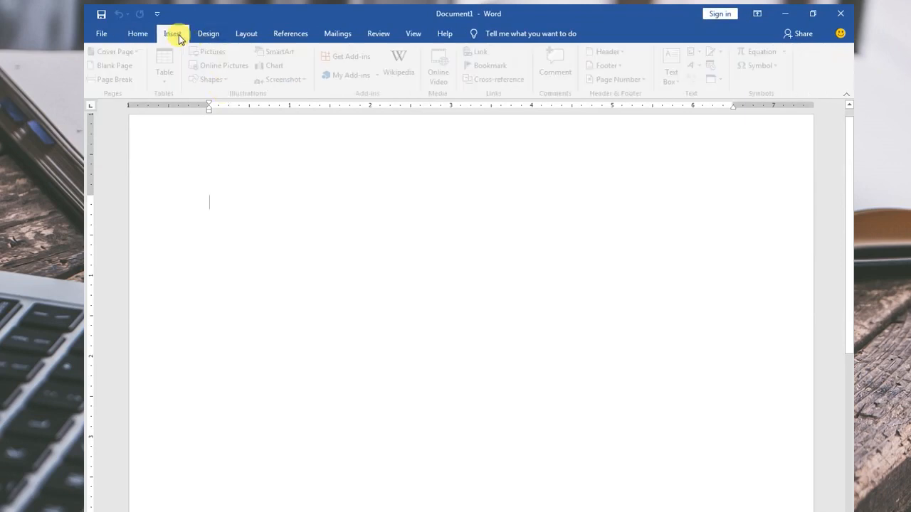
pyautogui.click(172, 83)
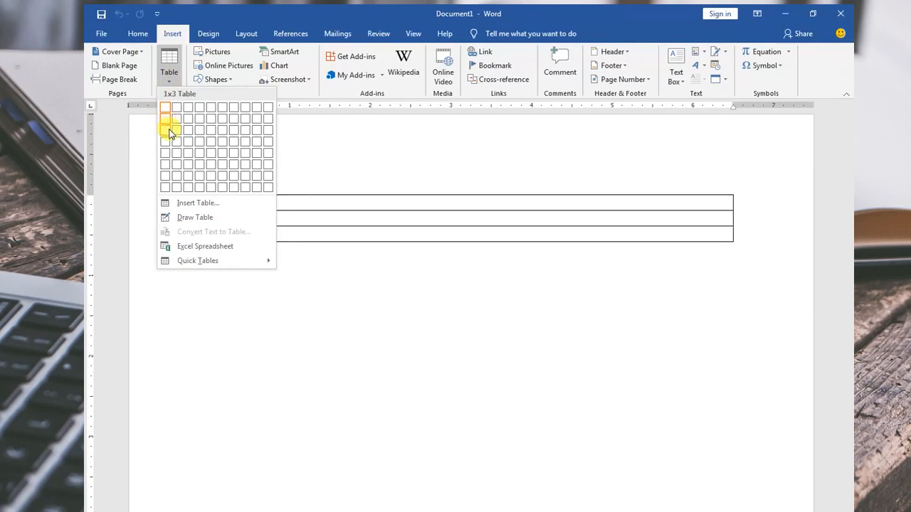
pyautogui.click(229, 149)
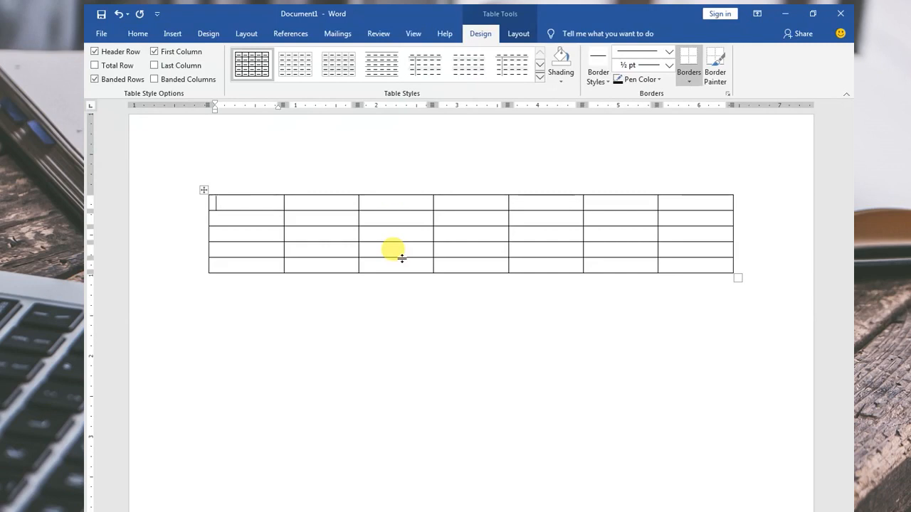
# Fill the header row from the second column with MONDAY, TUESDAY, WEDNSDAY, THURSDAY, FRIDAY and TOTAL.
pyautogui.press('Tab')
pyautogui.write('MO')
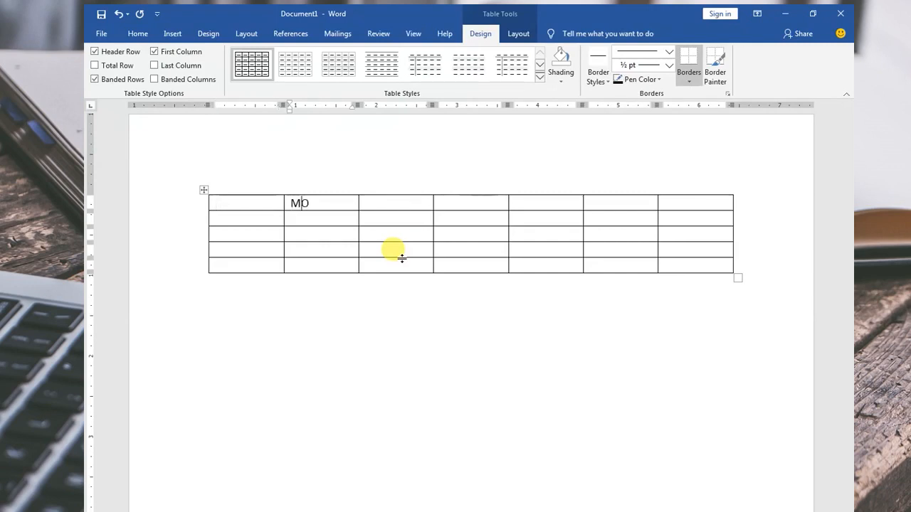
pyautogui.write('NDAY')
pyautogui.press('Tab')
pyautogui.write('TUESDAY')
pyautogui.press('Tab')
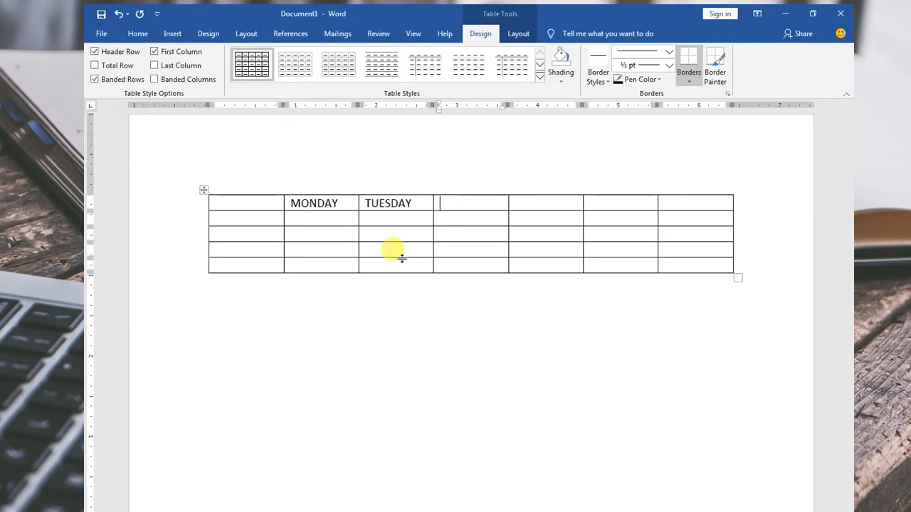
pyautogui.write('WEDNSDAY')
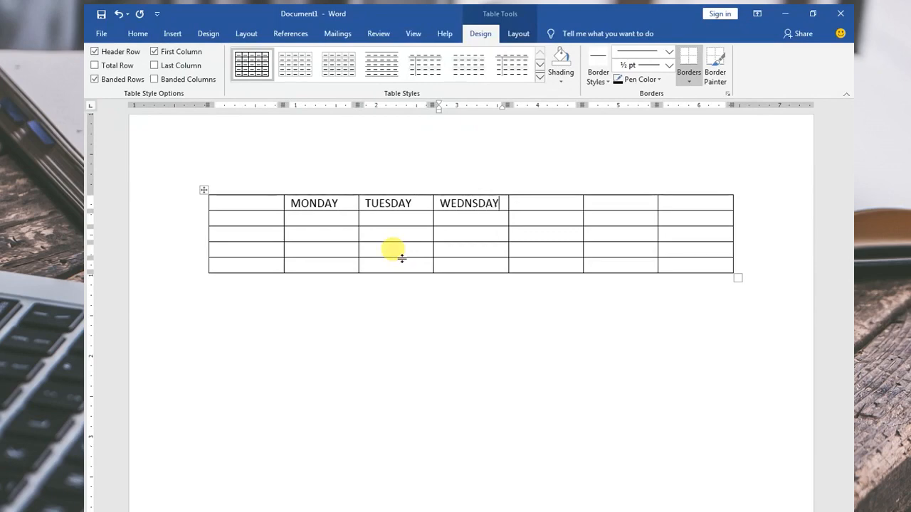
pyautogui.press('Tab')
pyautogui.write('THURS')
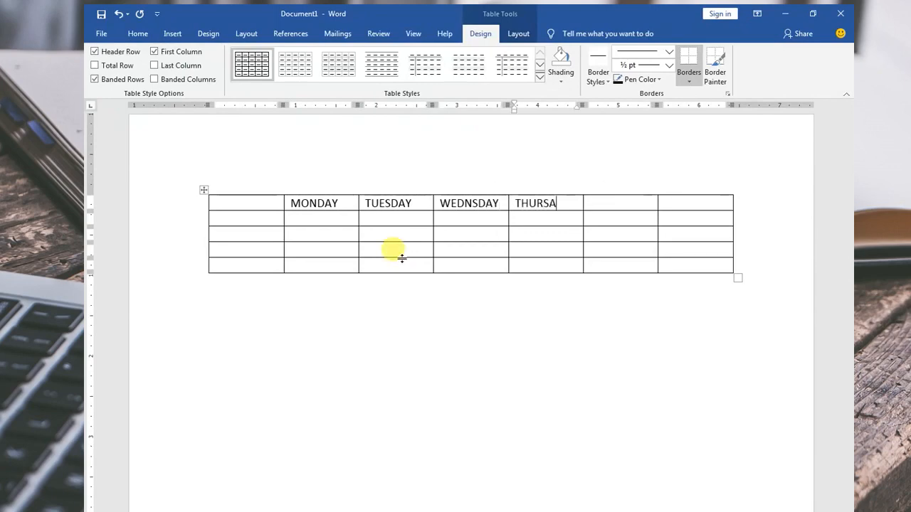
pyautogui.write('DAY')
pyautogui.press('Tab')
pyautogui.write('FRIDAY')
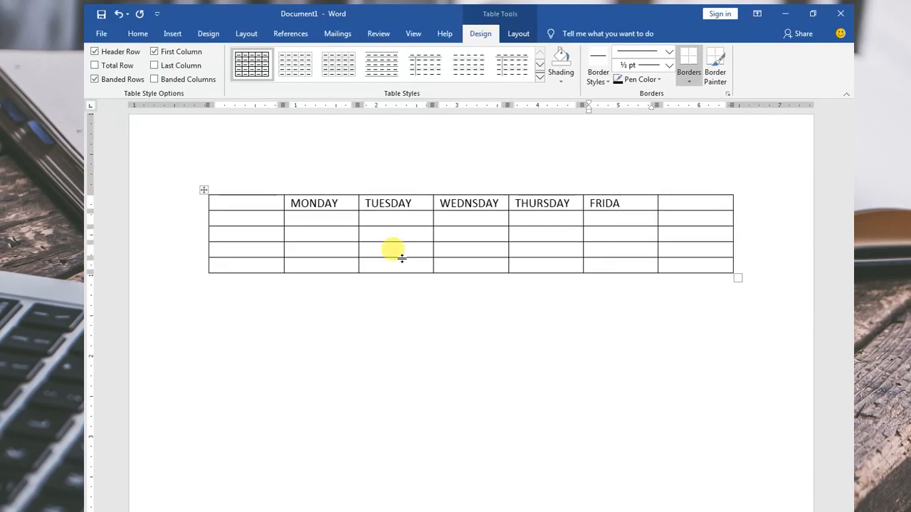
pyautogui.press('Tab')
pyautogui.write('TOTAL')
# Label the rows below the header in the first column FOOD, TRANSPO, EXTRA and TOTAL.
pyautogui.press('Down')
pyautogui.press('Left')
pyautogui.press('Left')
pyautogui.press('Left')
pyautogui.press('Left')
pyautogui.press('Left')
pyautogui.press('Left')
pyautogui.write('FOOD')
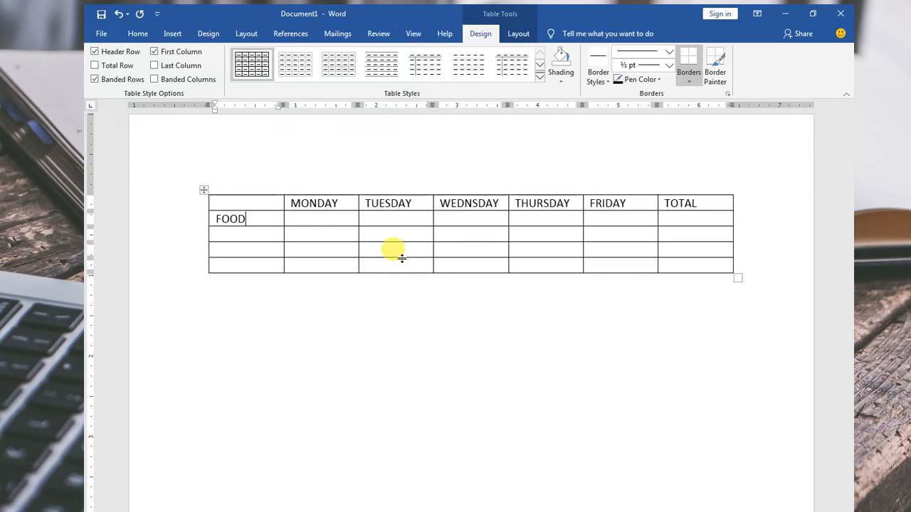
pyautogui.press('Down')
pyautogui.write('TRANSPO')
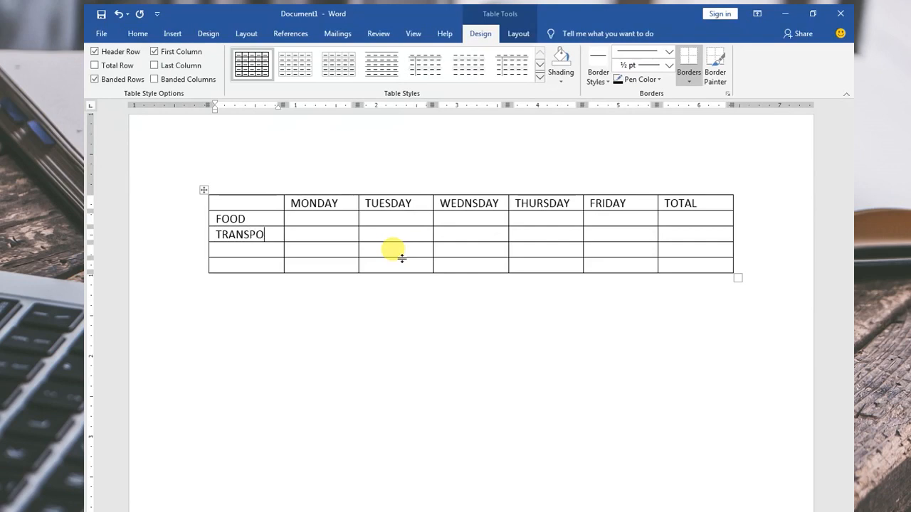
pyautogui.press('Down')
pyautogui.write('EXTRA')
pyautogui.press('Tab')
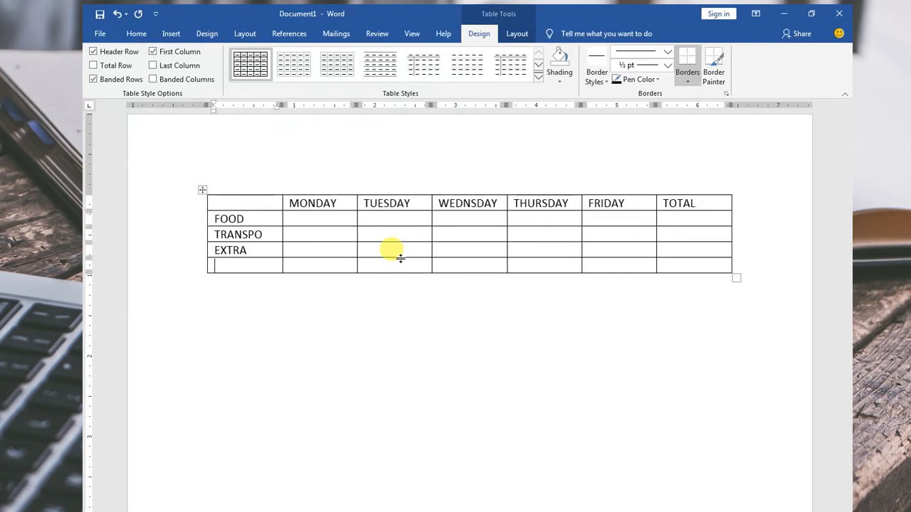
pyautogui.write('TOTAL')
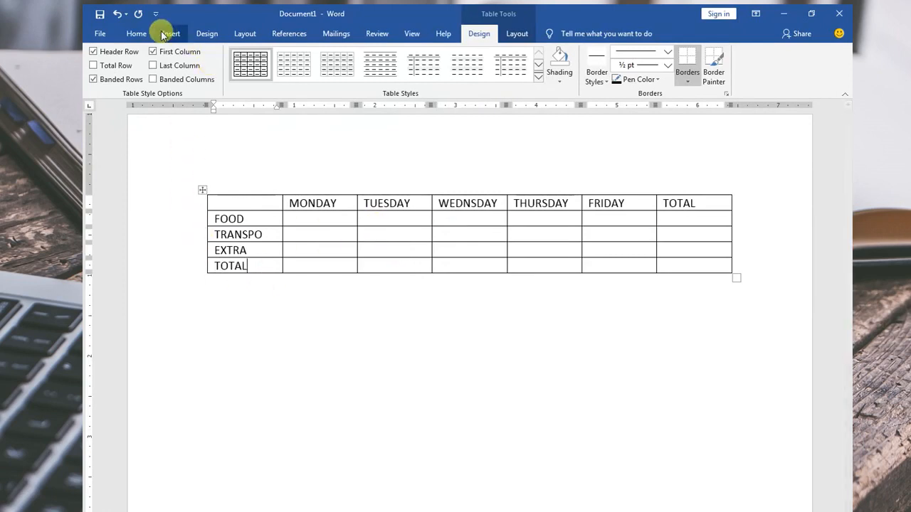
# Right-align the TOTAL label in the last row and center the TOTAL heading of the last column.
pyautogui.click(138, 34)
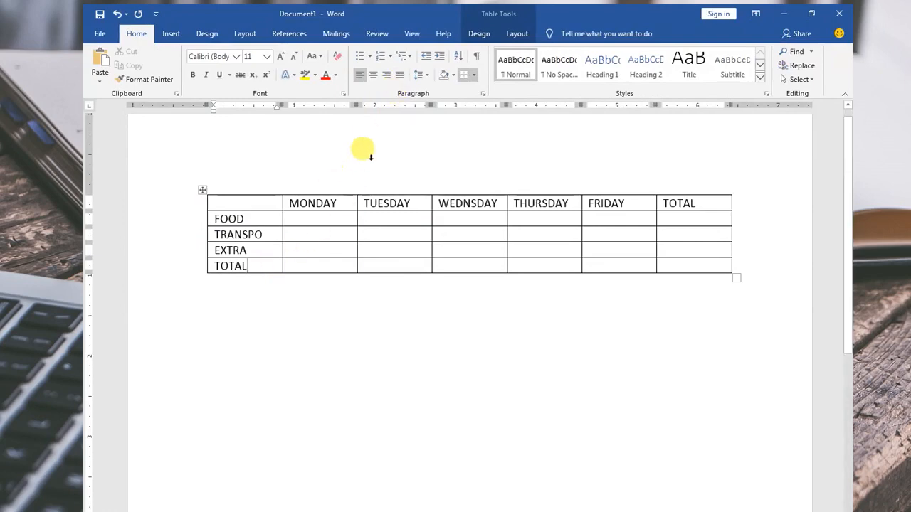
pyautogui.click(384, 75)
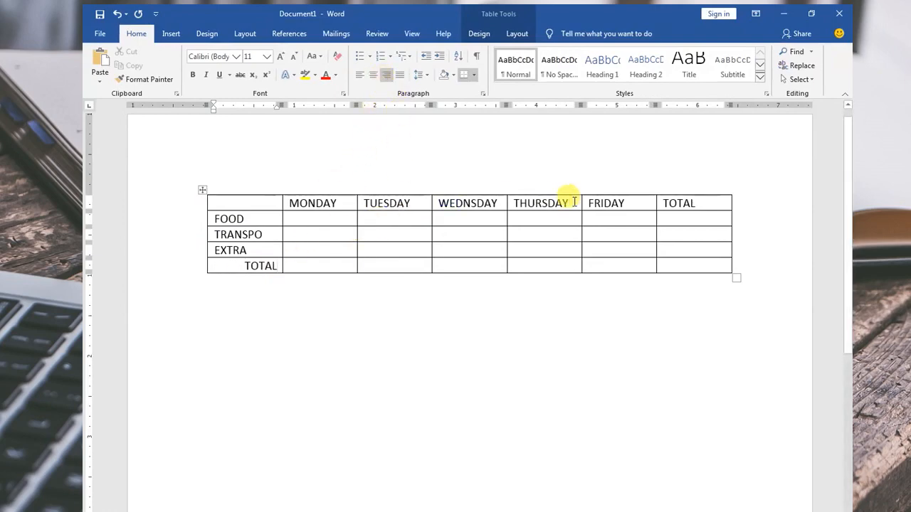
pyautogui.click(689, 204)
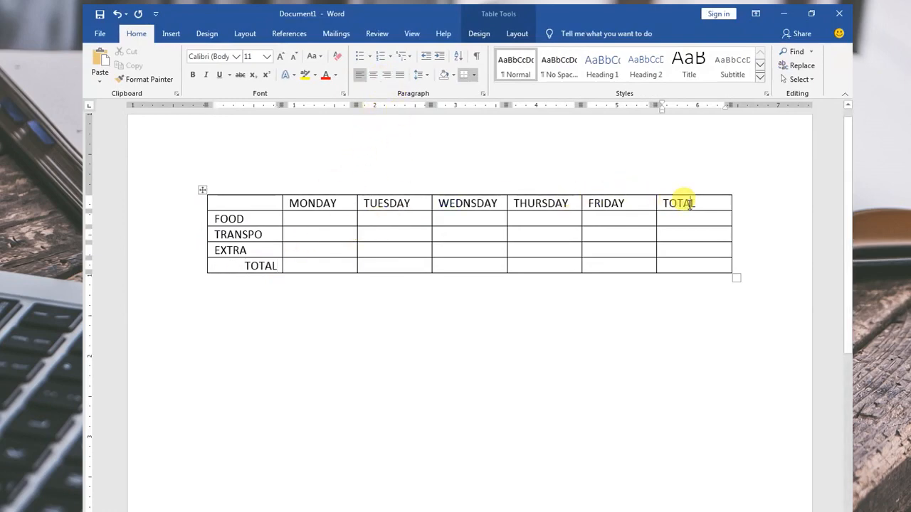
pyautogui.click(373, 77)
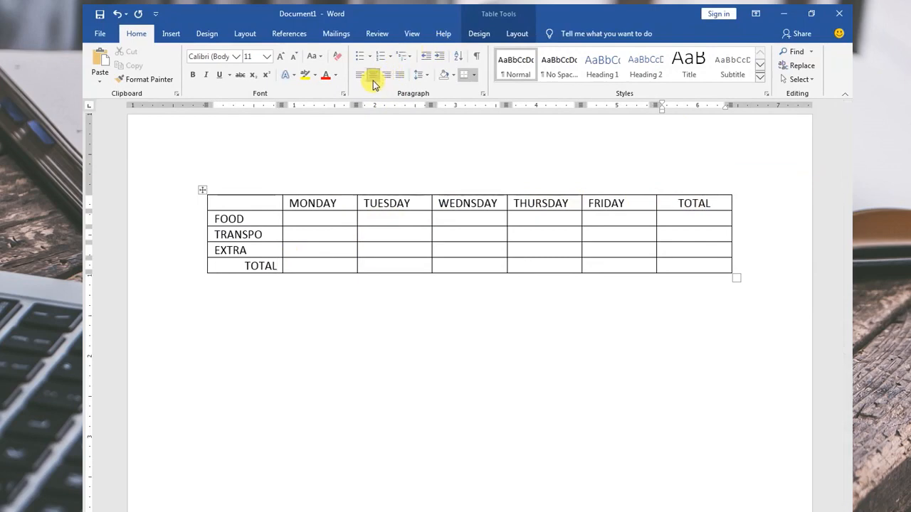
# Enter the Monday amounts: 100 for FOOD, 80 for TRANSPO and 20 for EXTRA.
pyautogui.click(335, 220)
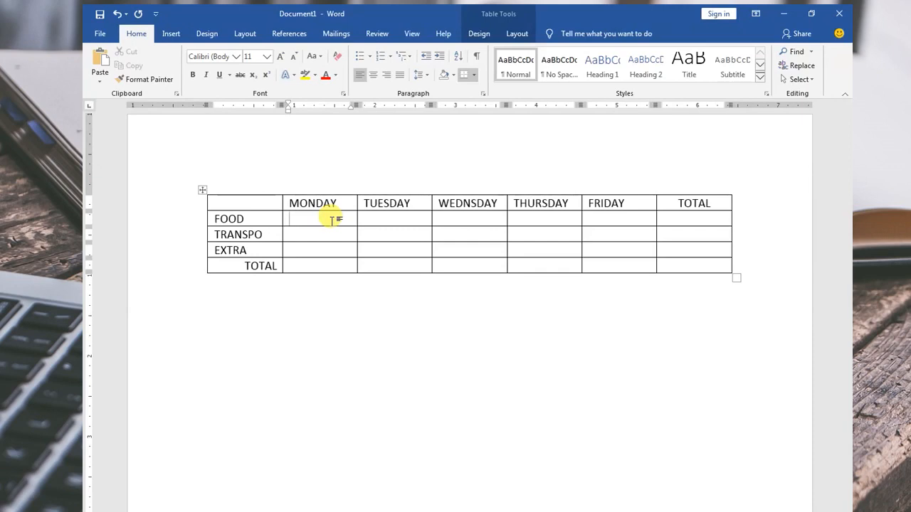
pyautogui.write('00')
pyautogui.press('Down')
pyautogui.write('80')
pyautogui.press('Down')
pyautogui.write('20')
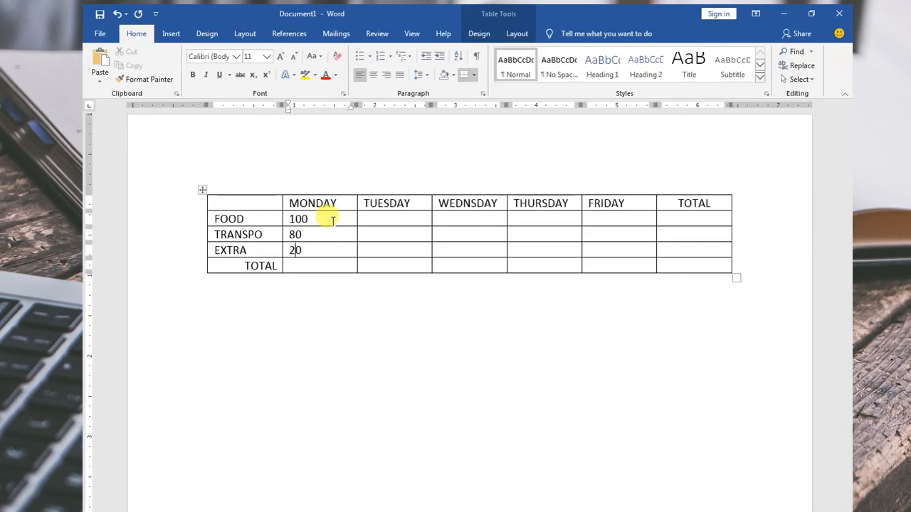
# Enter the Tuesday amounts: 120 for FOOD, 80 for TRANSPO and 10 for EXTRA.
pyautogui.press('Tab')
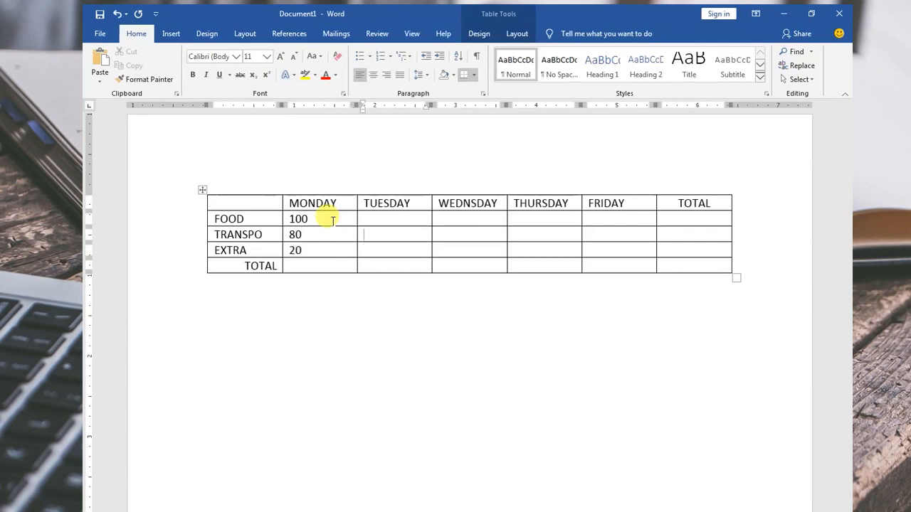
pyautogui.press('Up')
pyautogui.write('120')
pyautogui.press('Down')
pyautogui.write('80')
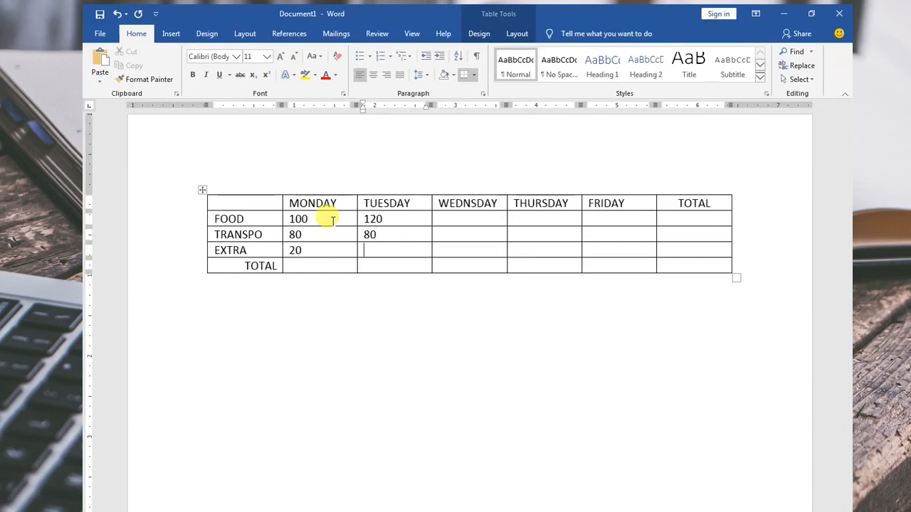
pyautogui.press('Down')
pyautogui.write('10')
# Correct the spelling of the fourth column's heading to WEDNESDAY.
pyautogui.press('Up')
pyautogui.press('Up')
pyautogui.click(467, 206)
pyautogui.write('E')
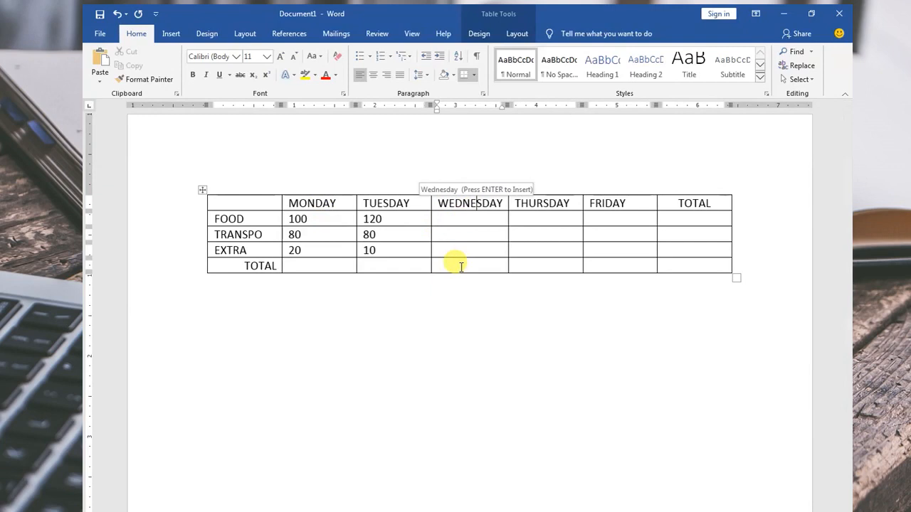
# Enter the Wednesday amounts: 110 for FOOD, 90 for TRANSPO and 0 for EXTRA.
pyautogui.click(458, 221)
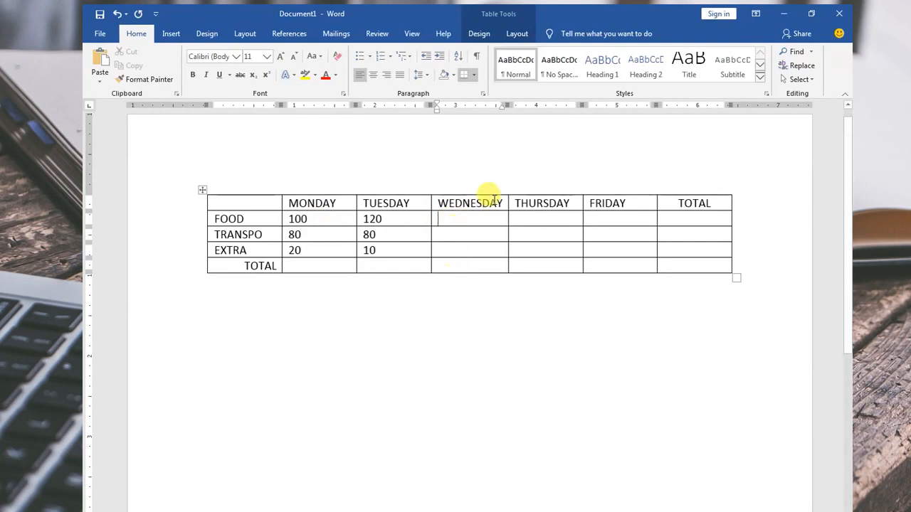
pyautogui.write('110')
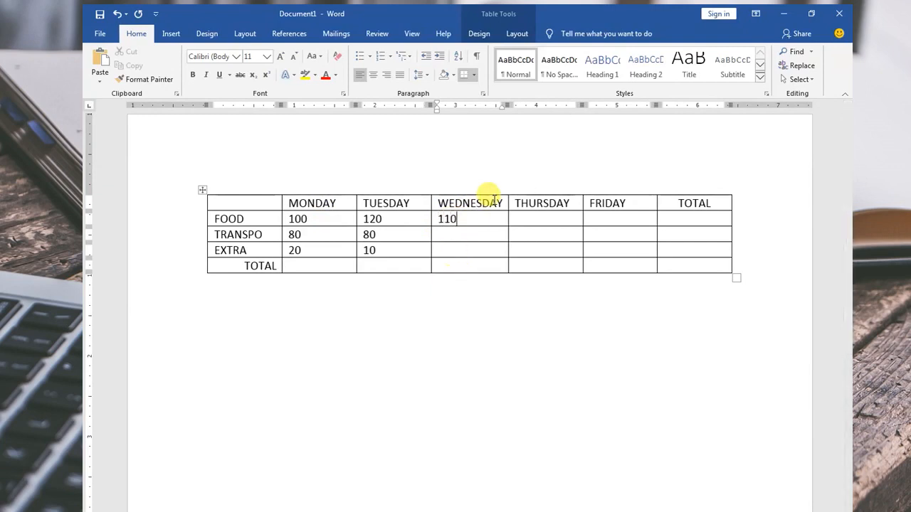
pyautogui.press('Down')
pyautogui.press('Tab')
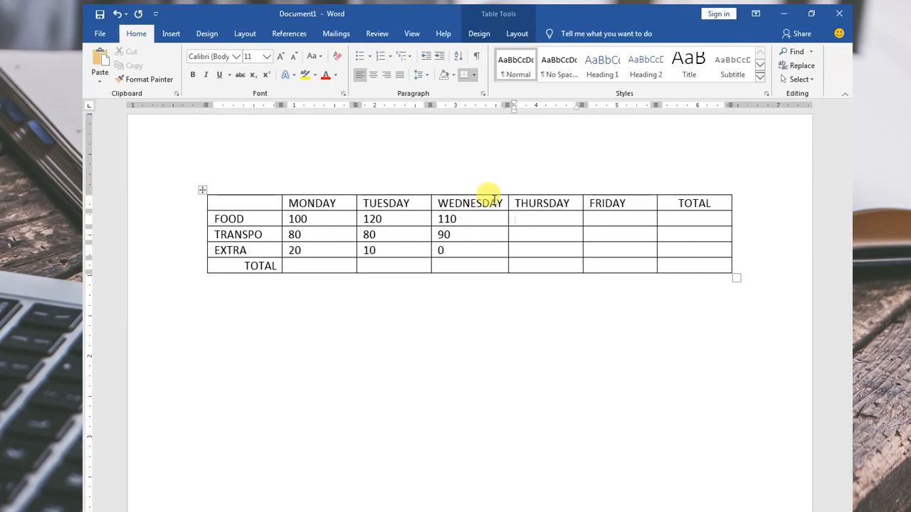
# Enter the Thursday amounts: 100 for FOOD, 80 for TRANSPO and 10 for EXTRA.
pyautogui.write('10')
pyautogui.write('80')
pyautogui.press('Down')
pyautogui.write('10')
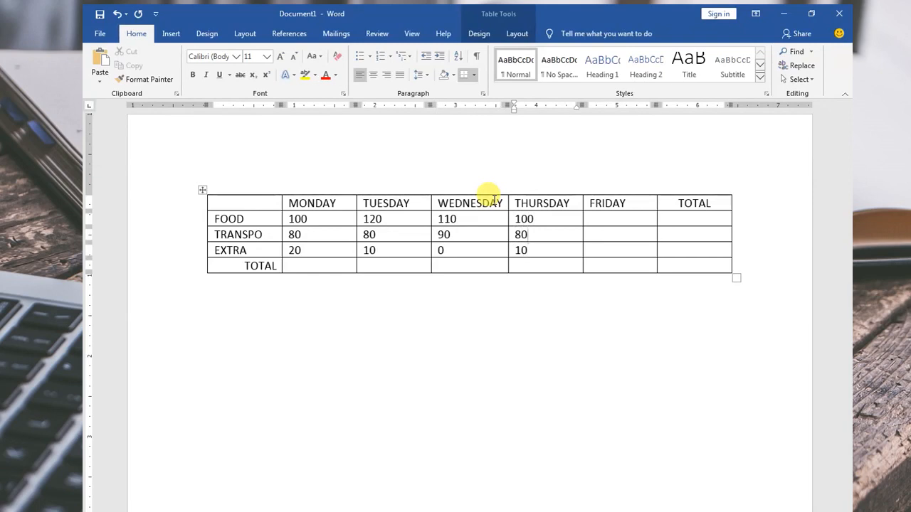
# Enter the Friday amounts: 120 for FOOD, 80 for TRANSPO and 20 for EXTRA.
pyautogui.press('Up')
pyautogui.press('Tab')
pyautogui.press('Tab')
pyautogui.press('Up')
pyautogui.press('Left')
pyautogui.write('120')
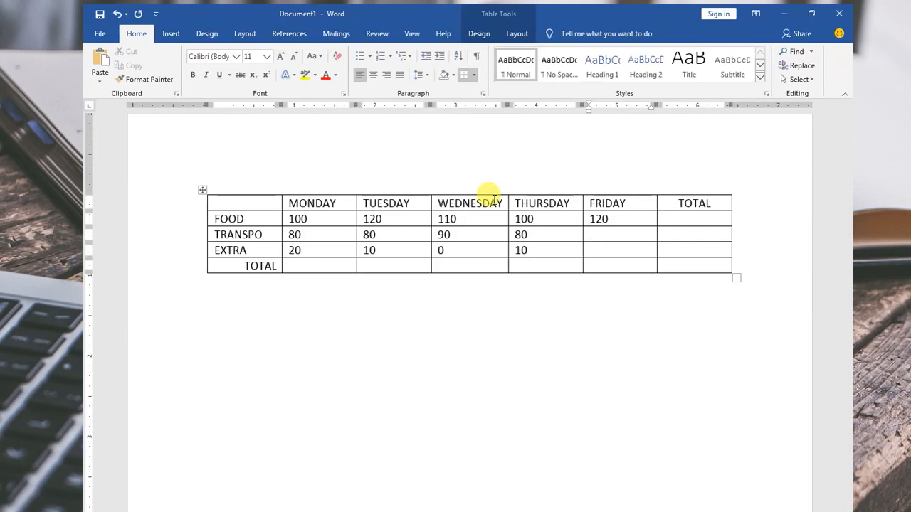
pyautogui.press('BackSpace')
pyautogui.write('80')
# Review the daily amounts by column, the TOTAL cells under each weekday, and the FOOD amounts from Monday to Friday.
pyautogui.click(347, 219)
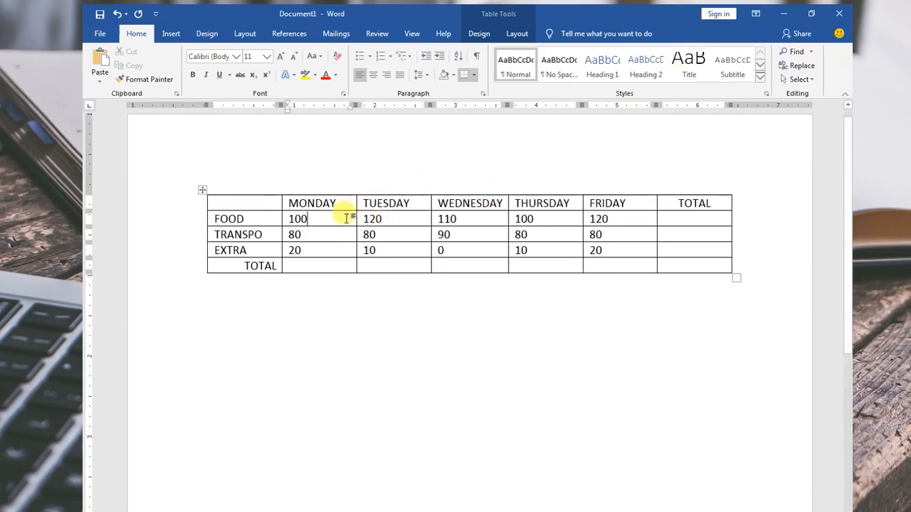
pyautogui.moveTo(346, 212); pyautogui.dragTo(344, 242)
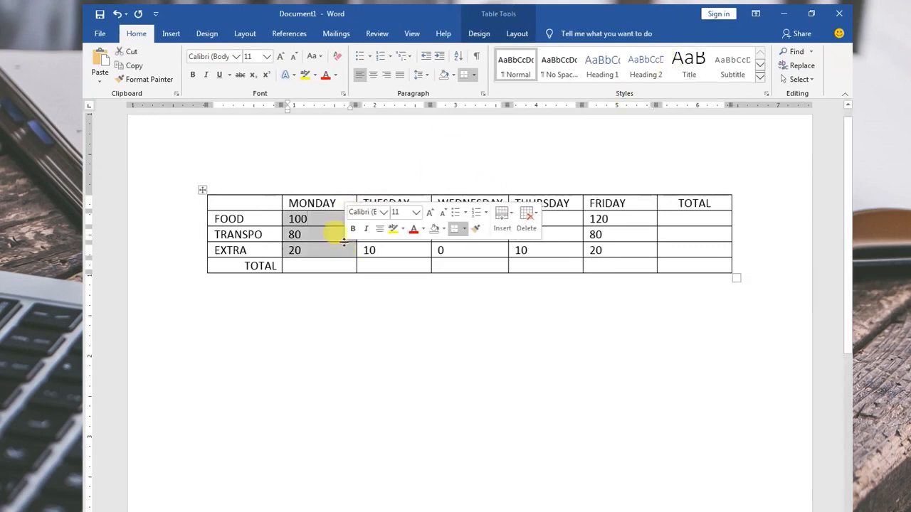
pyautogui.click(340, 218)
pyautogui.click(388, 217)
pyautogui.click(459, 218)
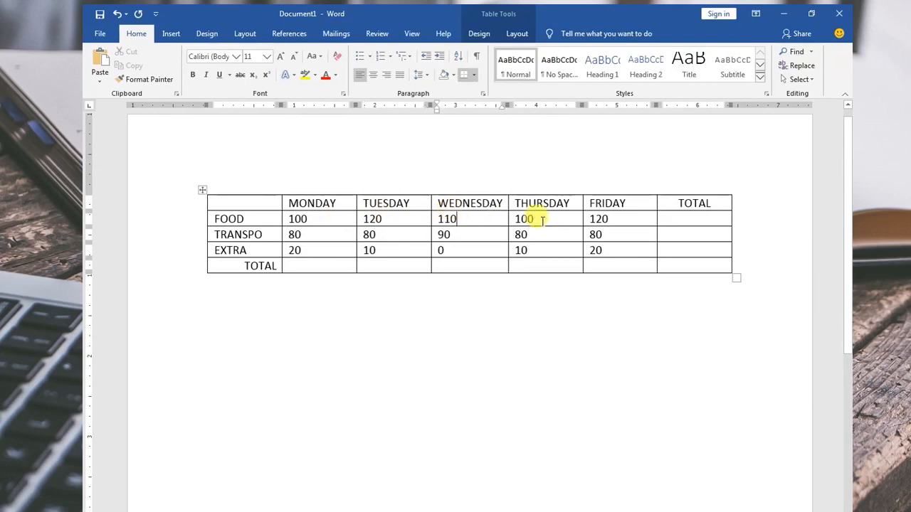
pyautogui.click(543, 219)
pyautogui.click(609, 218)
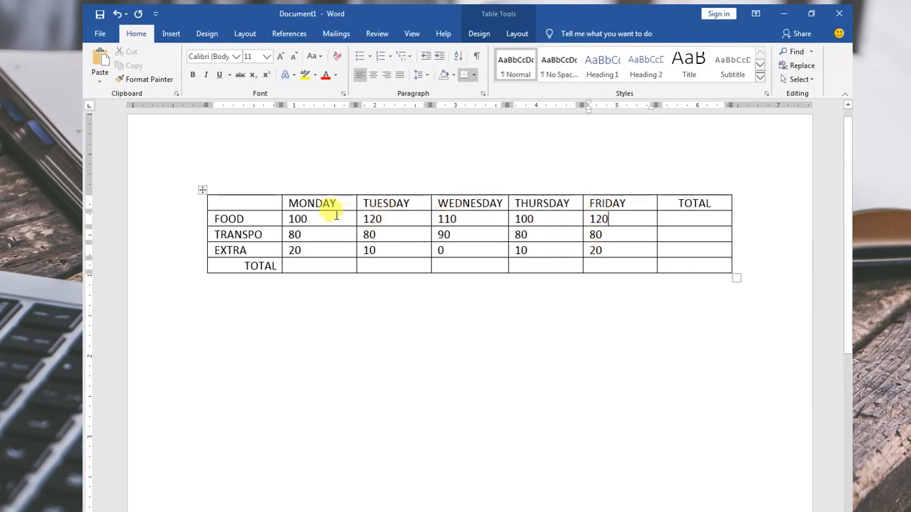
pyautogui.moveTo(325, 226); pyautogui.dragTo(336, 248)
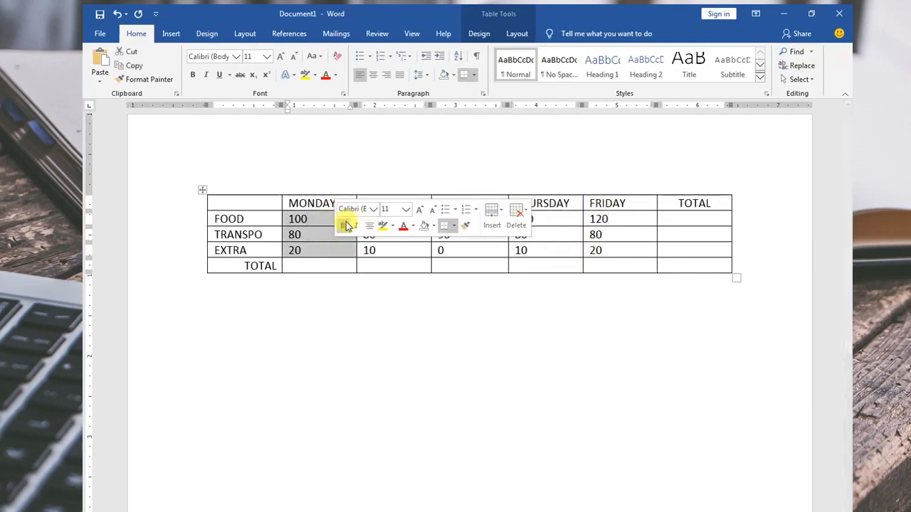
pyautogui.click(318, 249)
pyautogui.click(330, 261)
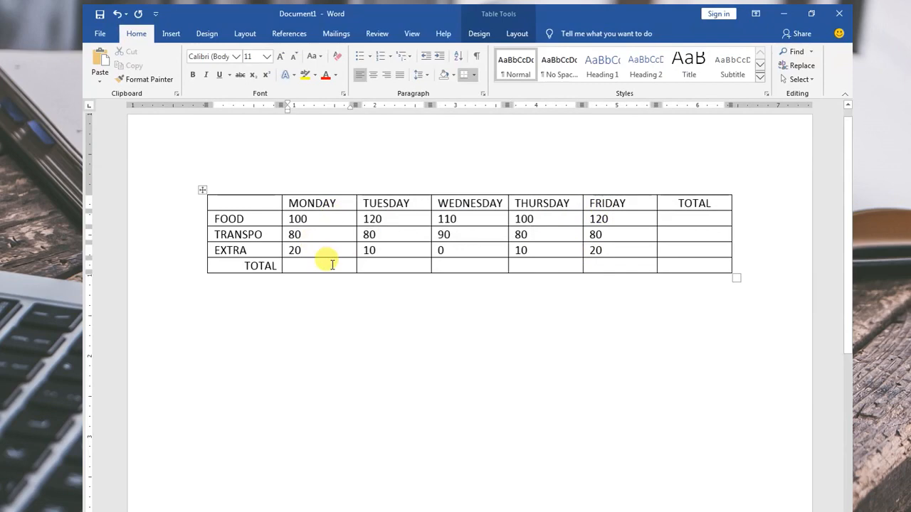
pyautogui.click(385, 265)
pyautogui.click(440, 261)
pyautogui.click(530, 263)
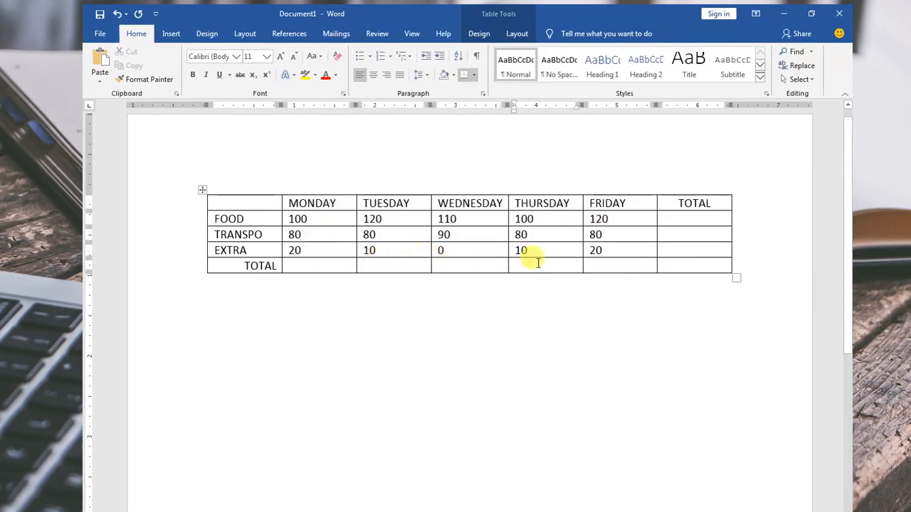
pyautogui.click(605, 262)
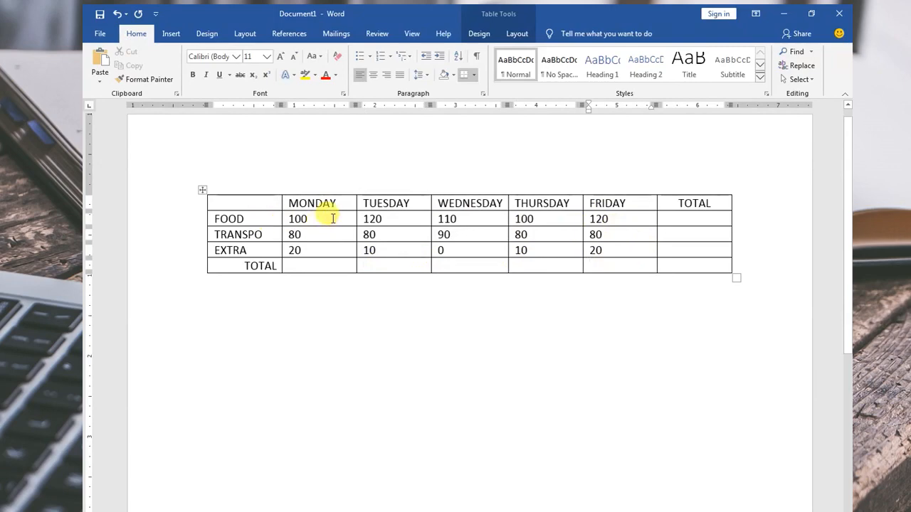
pyautogui.moveTo(332, 218); pyautogui.dragTo(597, 220)
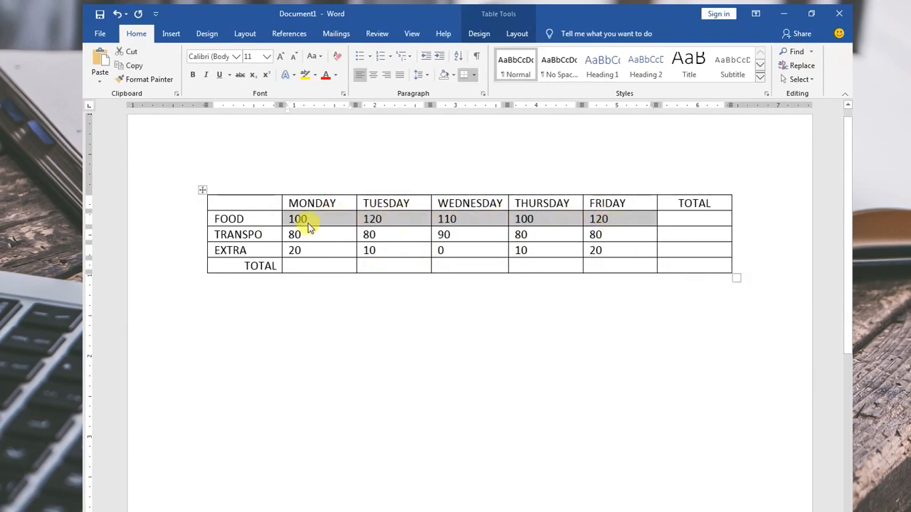
# Review the TOTAL cells for the FOOD and TRANSPO rows and the grand total cell where the TOTAL row and column meet.
pyautogui.click(257, 221)
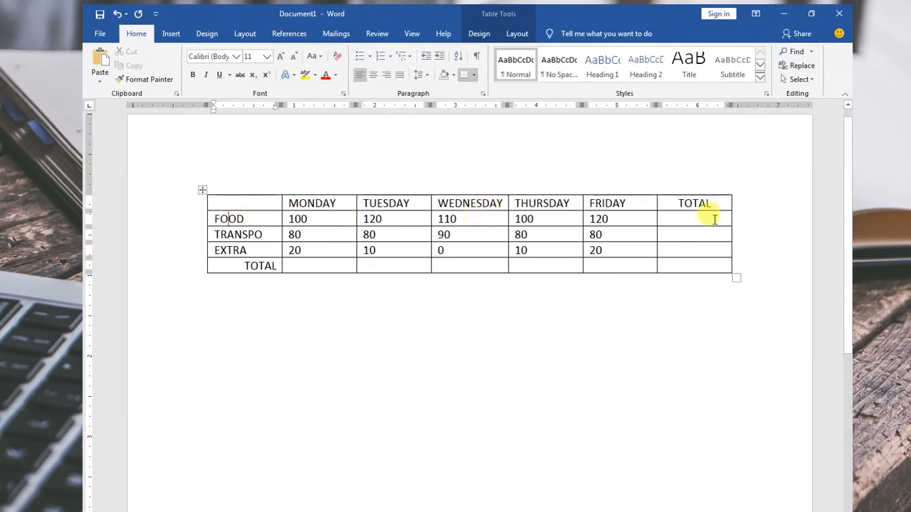
pyautogui.click(690, 219)
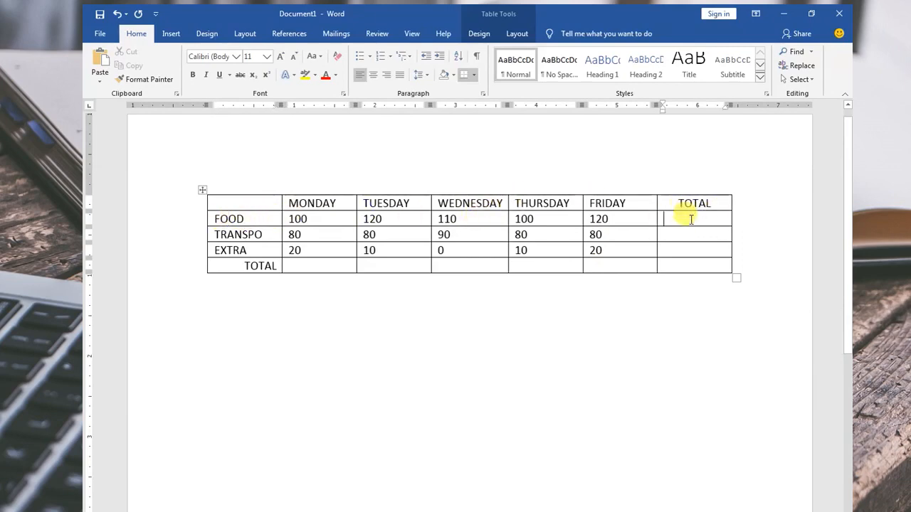
pyautogui.click(686, 232)
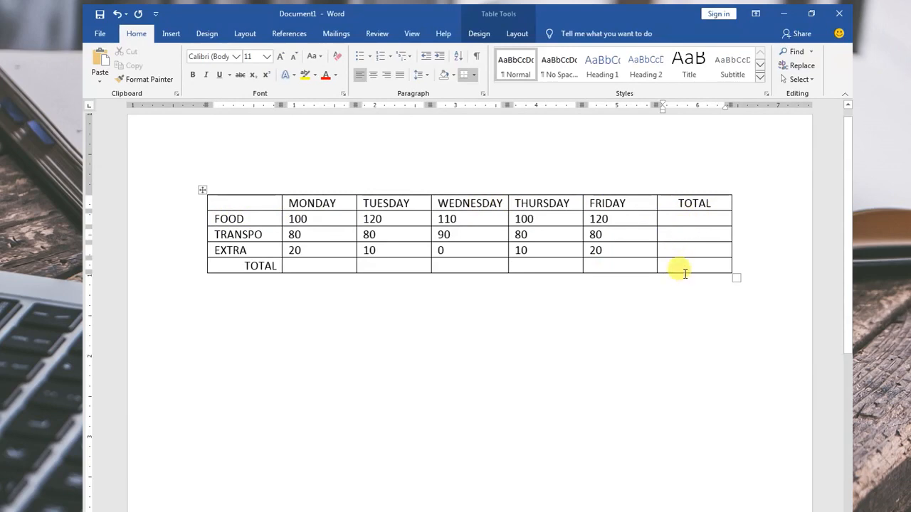
pyautogui.click(271, 268)
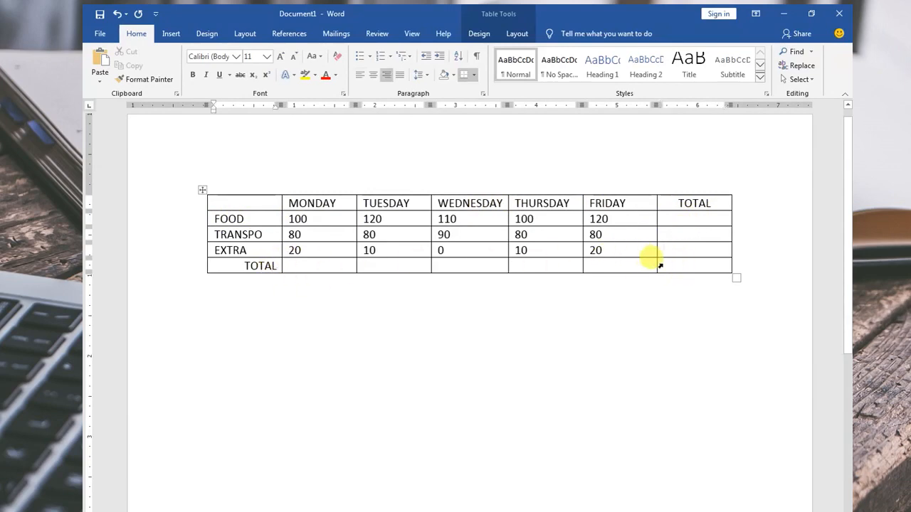
pyautogui.click(683, 266)
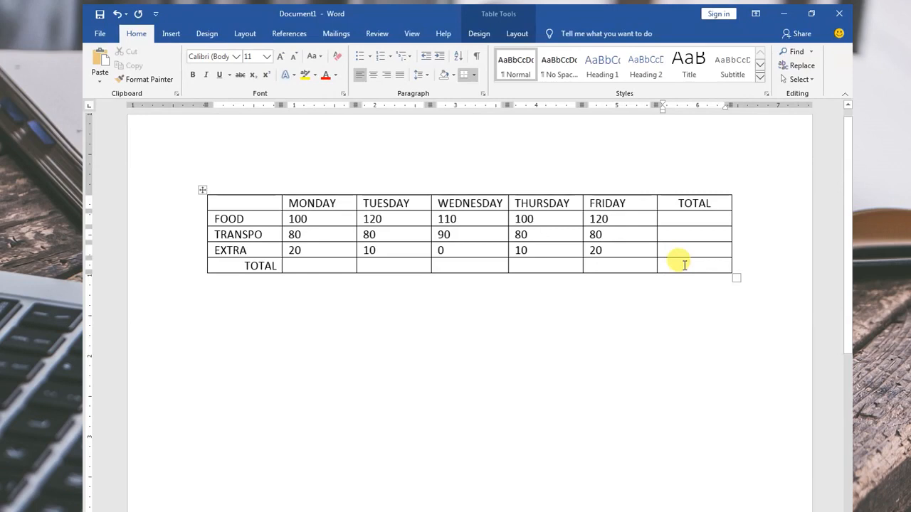
# Start a formula in the Monday TOTAL cell and clear the default SUM(ABOVE), keeping only the equals sign.
pyautogui.click(331, 264)
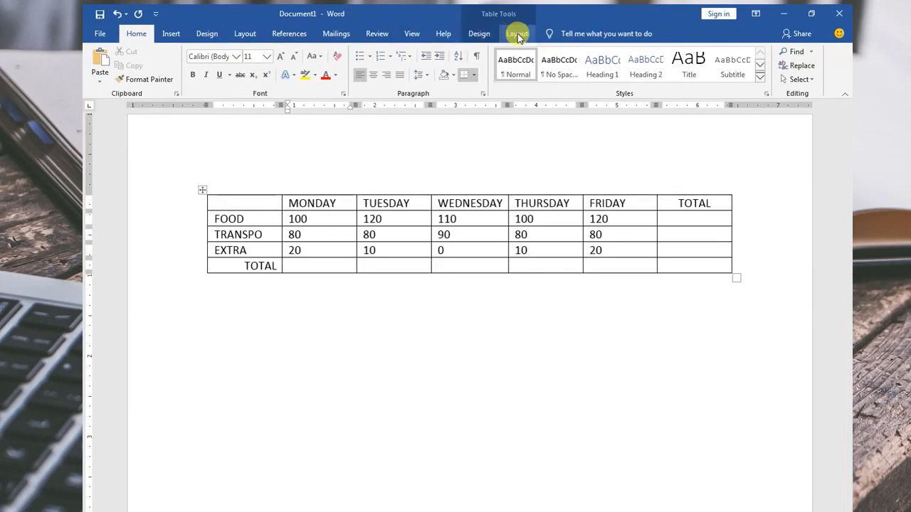
pyautogui.click(245, 36)
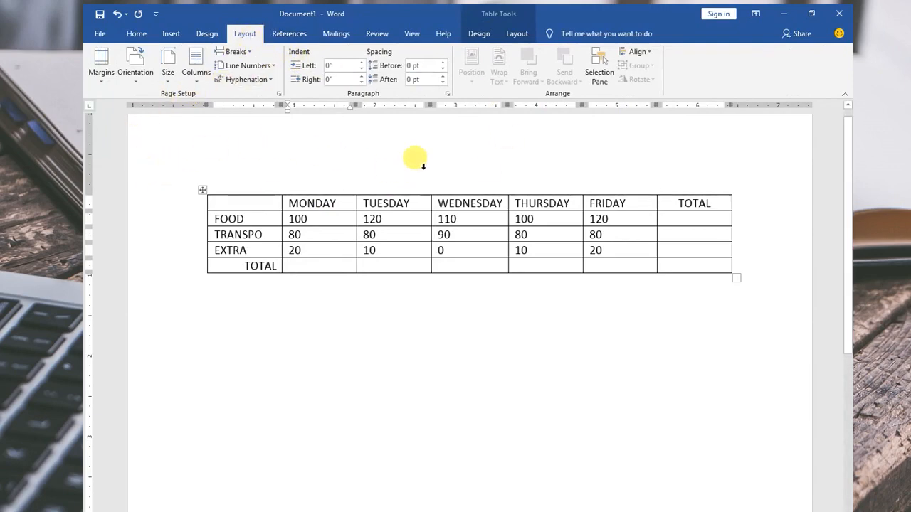
pyautogui.click(517, 36)
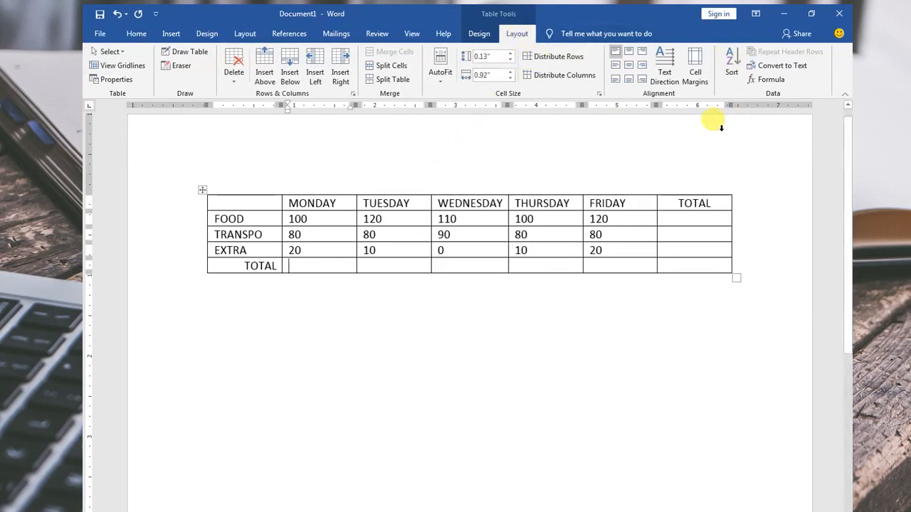
pyautogui.click(760, 80)
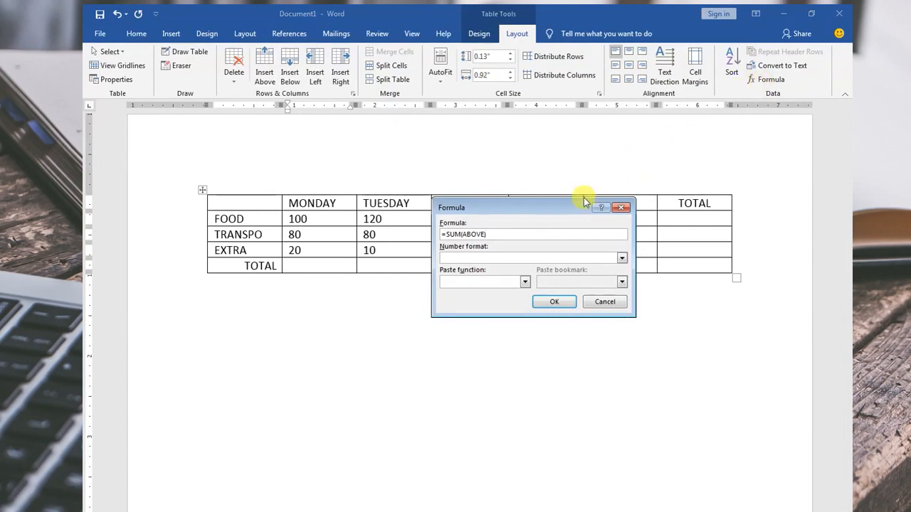
pyautogui.moveTo(548, 208); pyautogui.dragTo(482, 235)
pyautogui.click(382, 261)
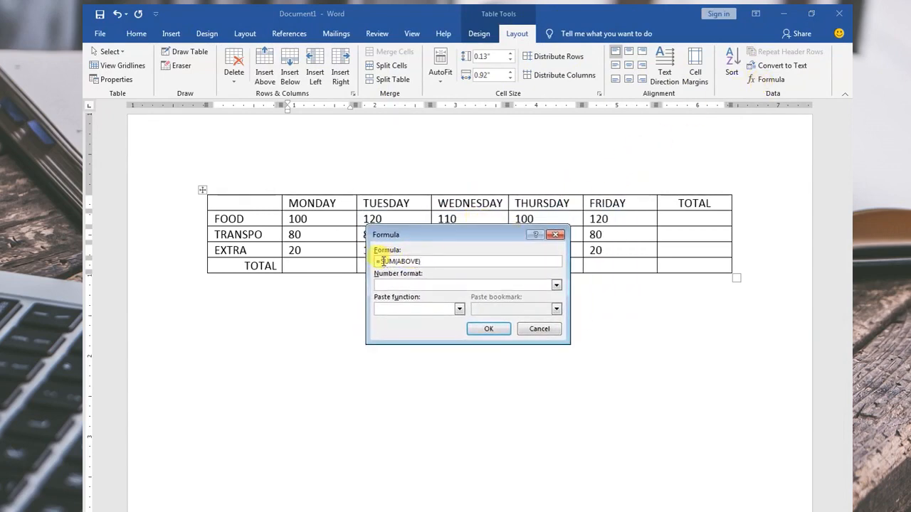
pyautogui.moveTo(382, 261); pyautogui.dragTo(433, 259)
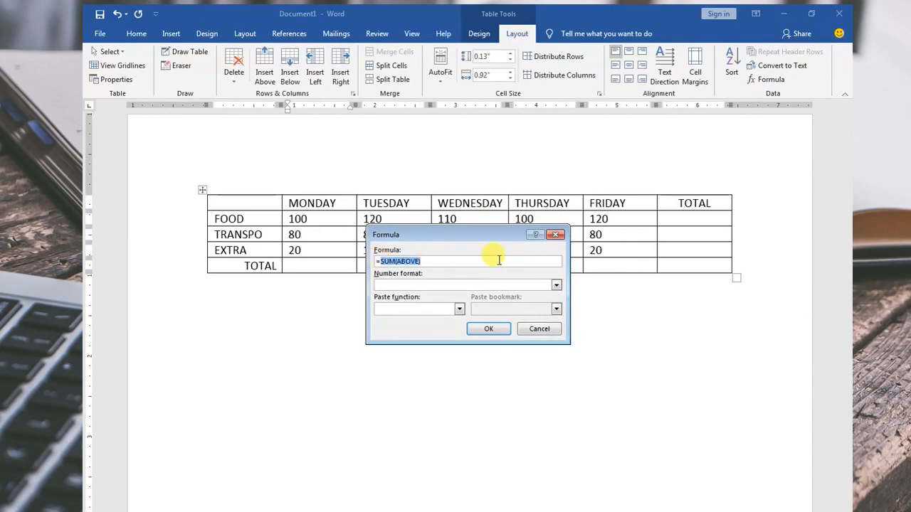
pyautogui.press('BackSpace')
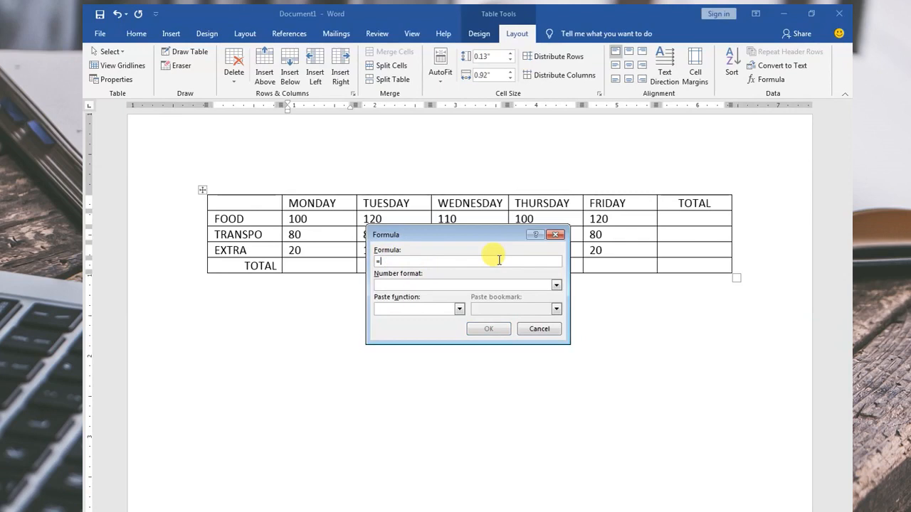
pyautogui.moveTo(473, 237); pyautogui.dragTo(492, 234)
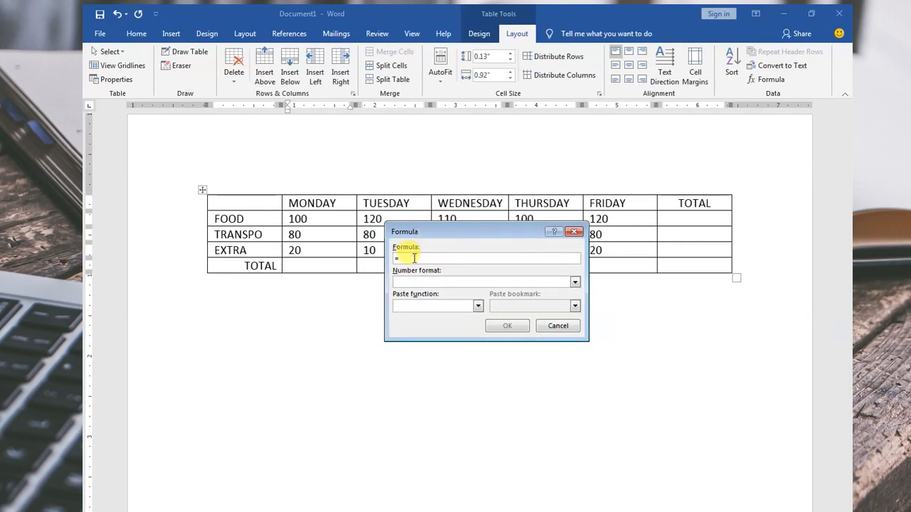
# Paste the SUM function after the equals sign in the Monday total formula.
pyautogui.click(433, 280)
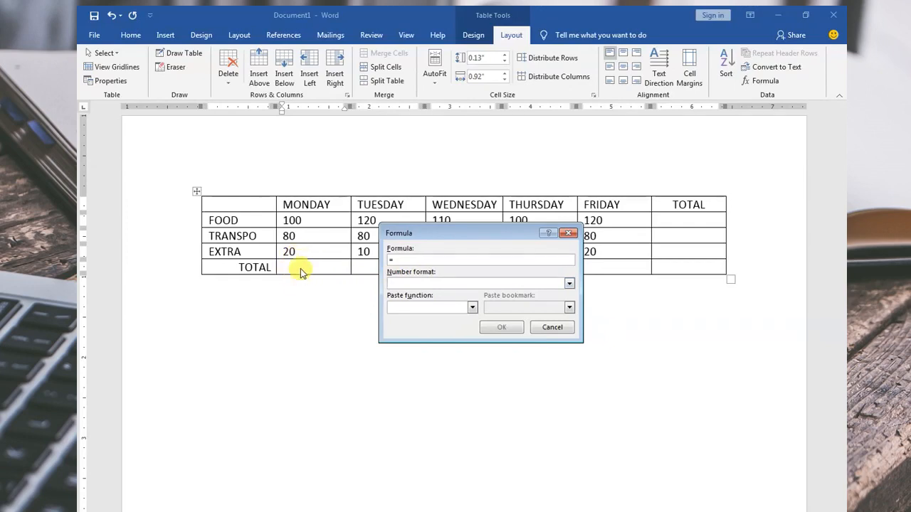
pyautogui.click(570, 284)
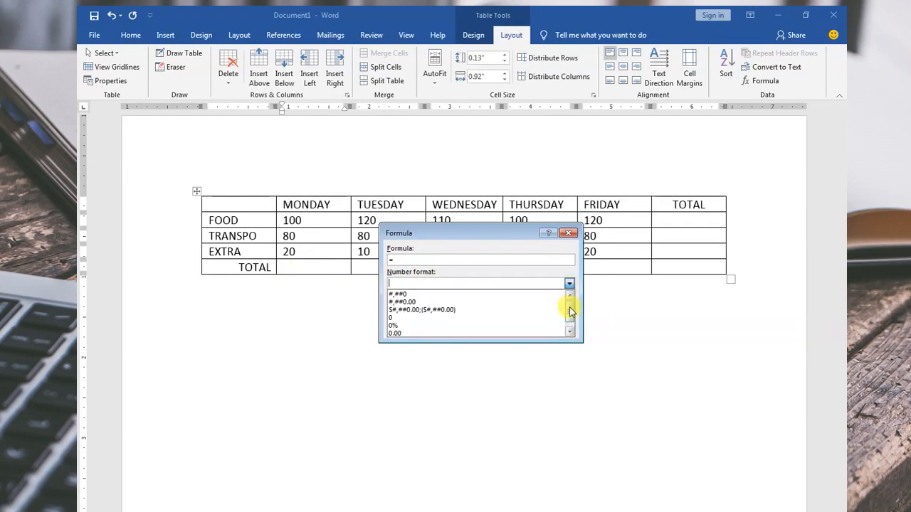
pyautogui.moveTo(569, 309); pyautogui.dragTo(570, 328)
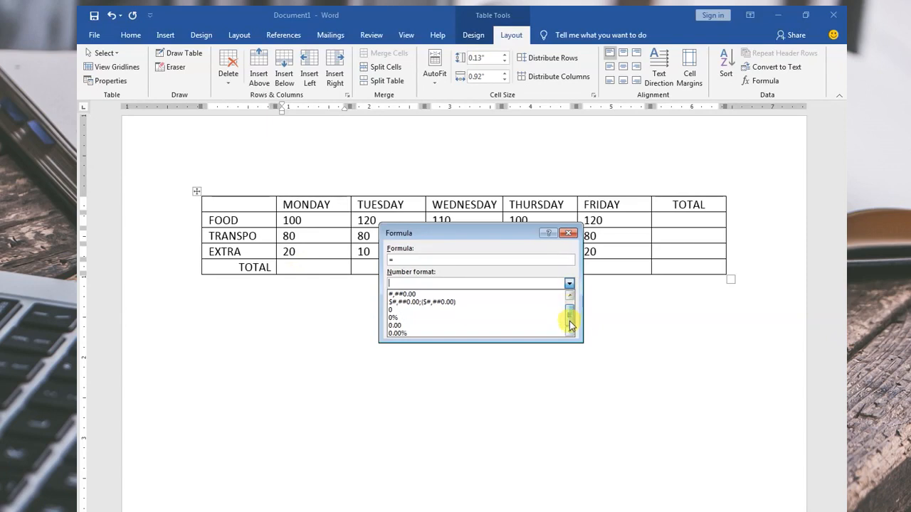
pyautogui.click(512, 279)
pyautogui.click(450, 312)
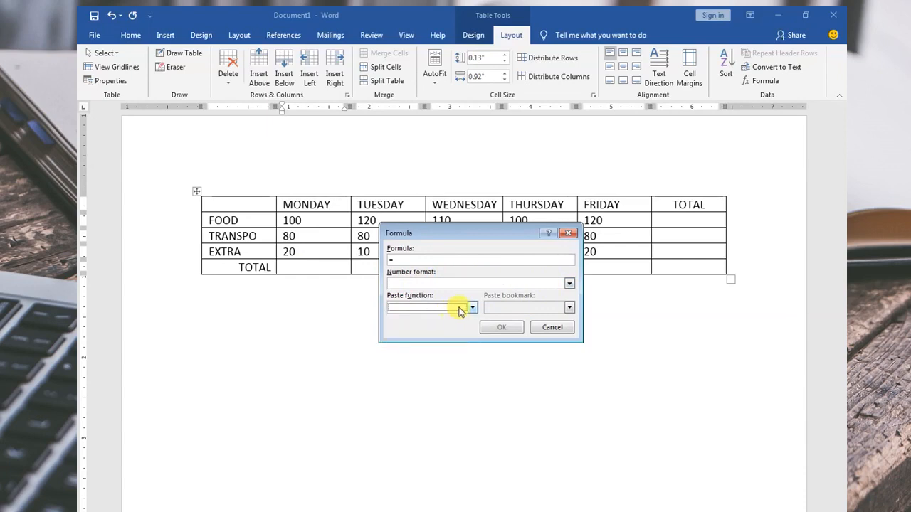
pyautogui.click(471, 309)
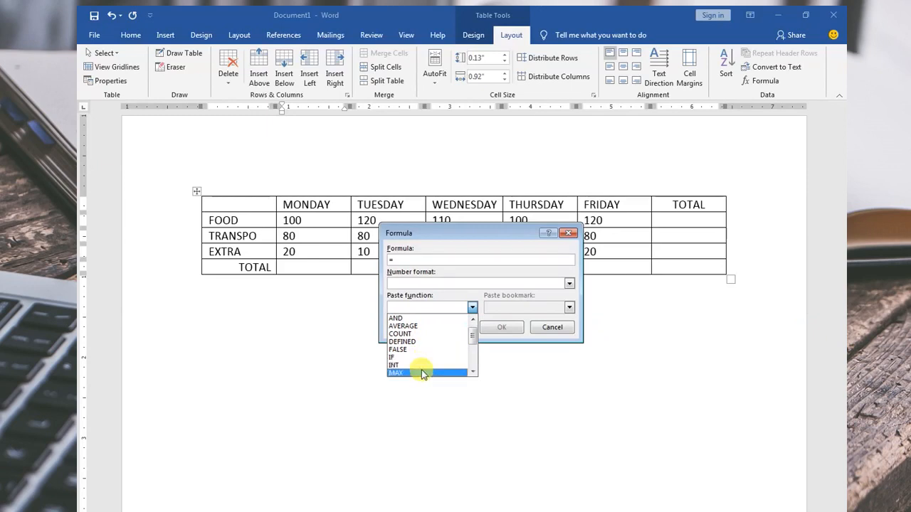
pyautogui.moveTo(475, 344); pyautogui.dragTo(475, 362)
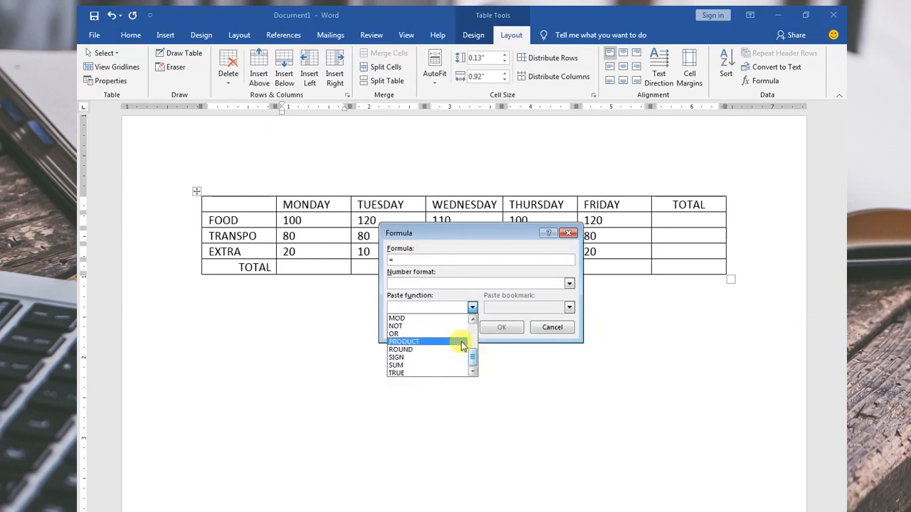
pyautogui.click(398, 365)
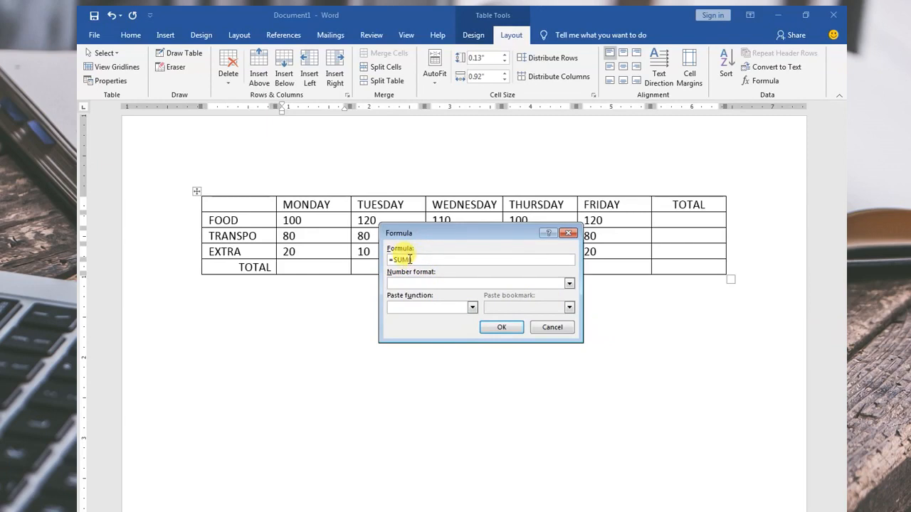
# Choose the dollar currency number format and replace both dollar signs with Php, giving Php#,##0.00;(Php#,##0.00).
pyautogui.click(570, 283)
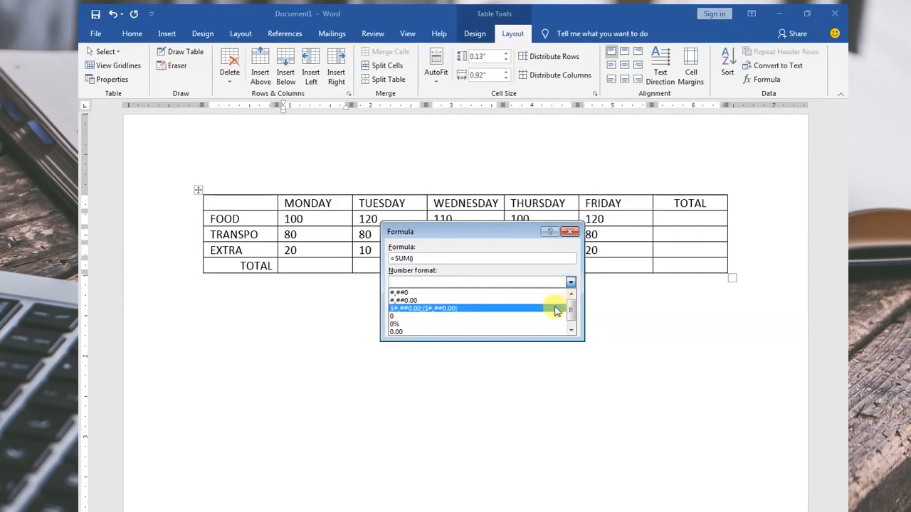
pyautogui.click(556, 311)
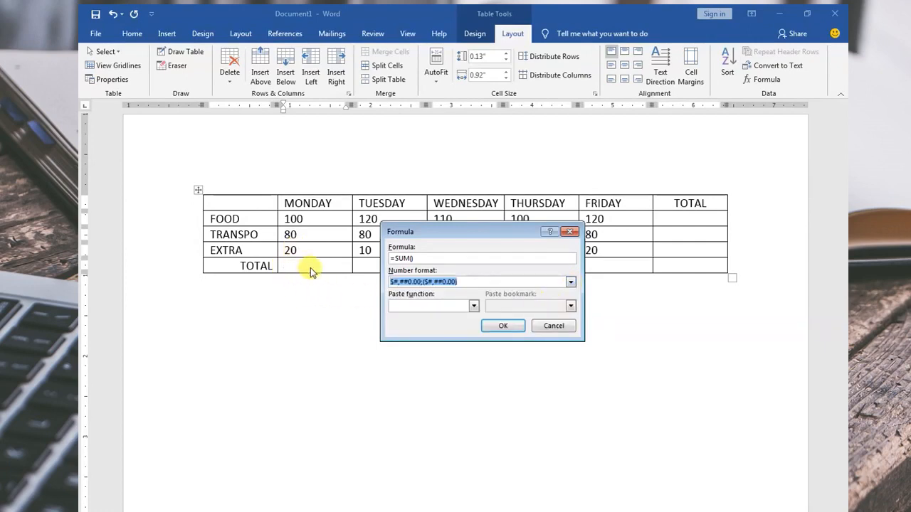
pyautogui.click(491, 282)
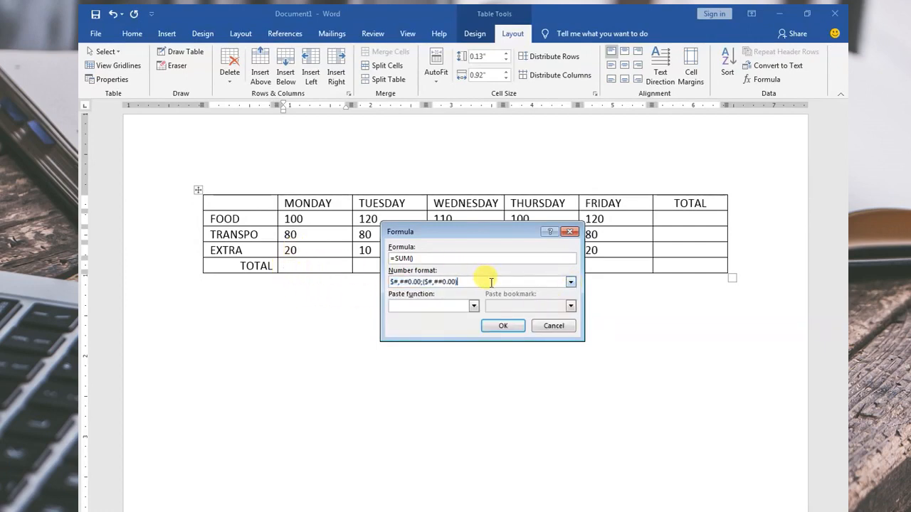
pyautogui.doubleClick(429, 282)
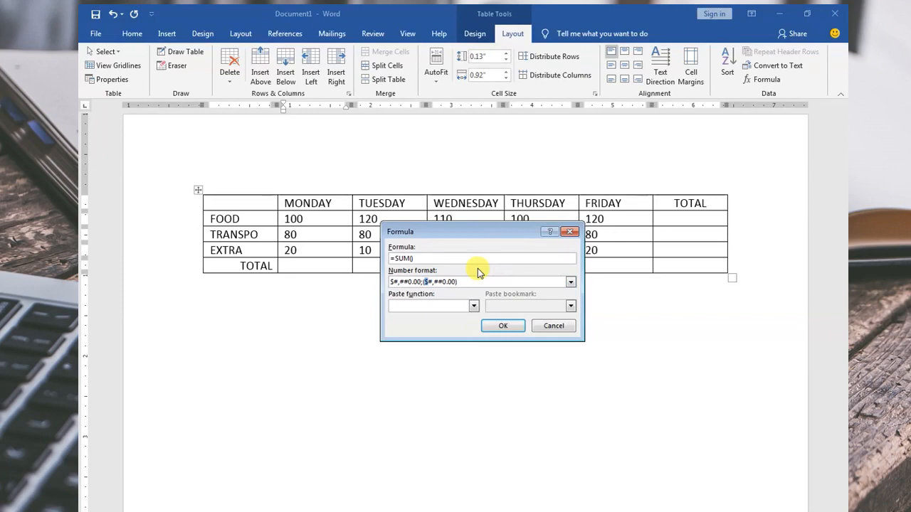
pyautogui.doubleClick(392, 282)
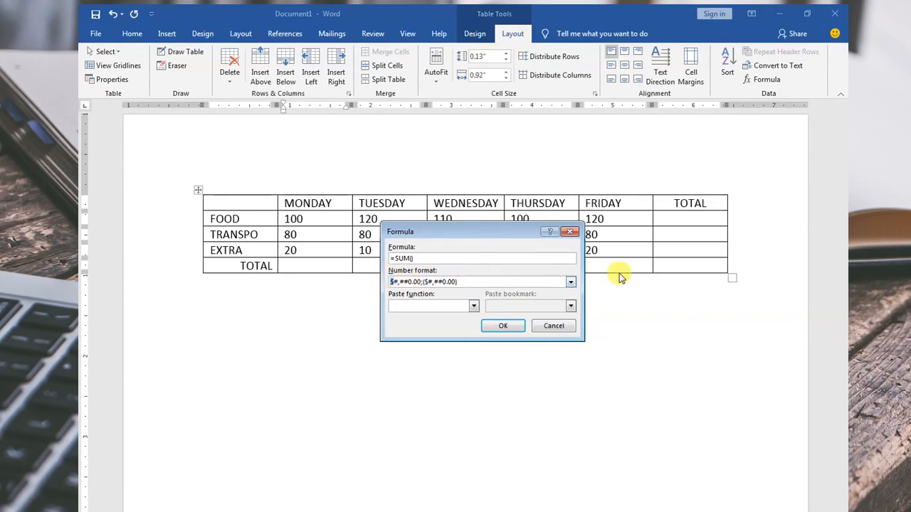
pyautogui.write('P')
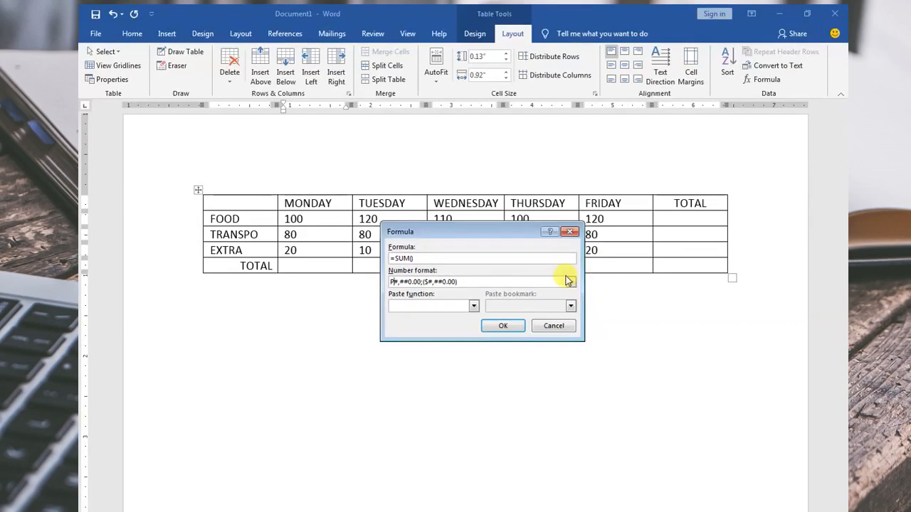
pyautogui.write('hp')
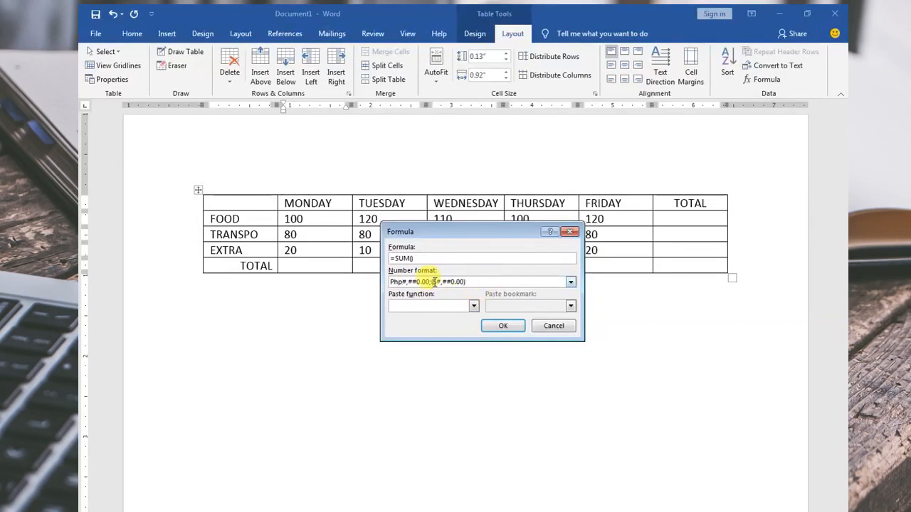
pyautogui.moveTo(433, 281); pyautogui.dragTo(439, 281)
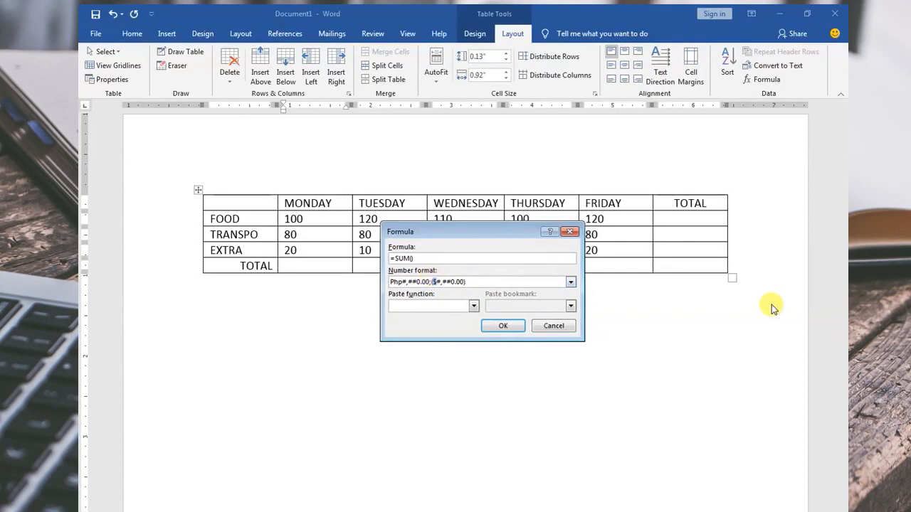
pyautogui.write('Php')
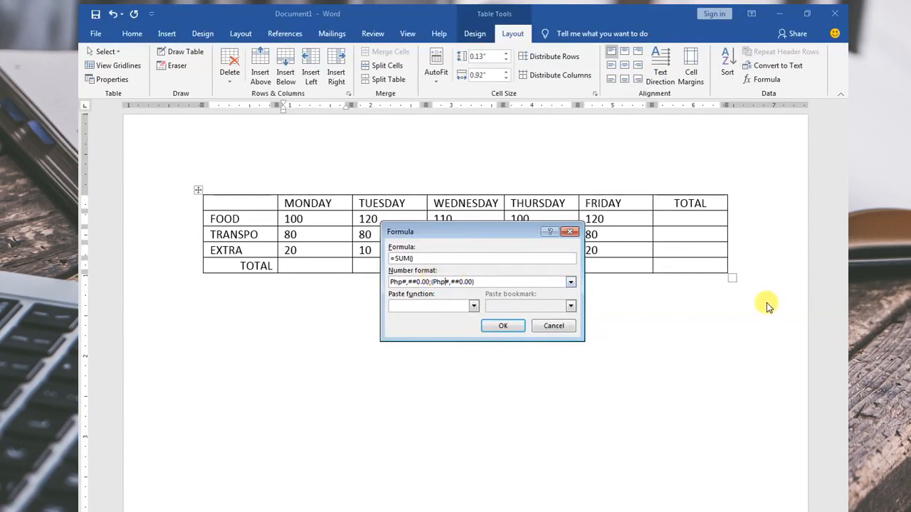
# Complete the formula as =SUM(ABOVE) and insert it in the Monday TOTAL cell.
pyautogui.click(413, 258)
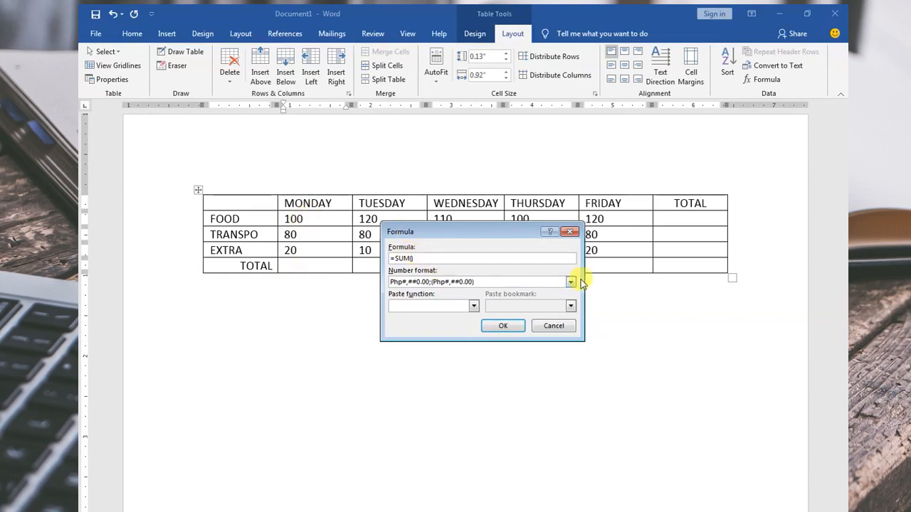
pyautogui.write('ABOVE')
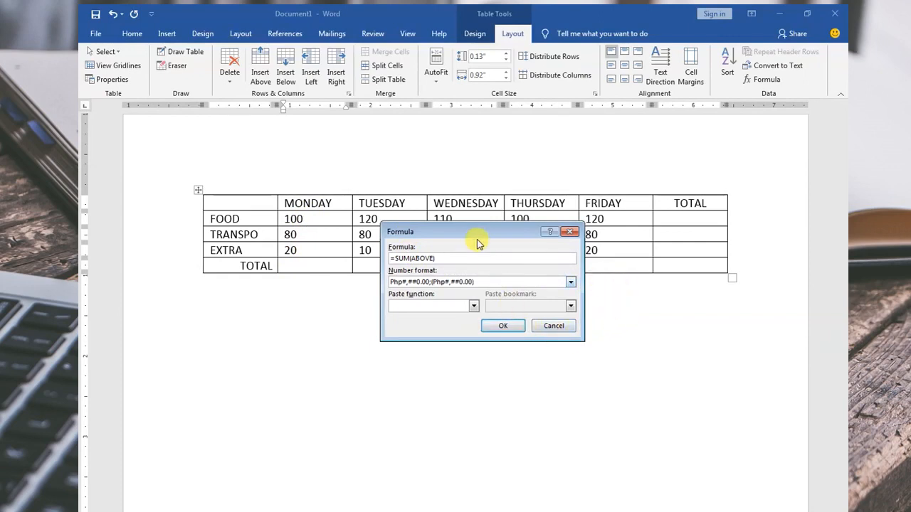
pyautogui.click(502, 327)
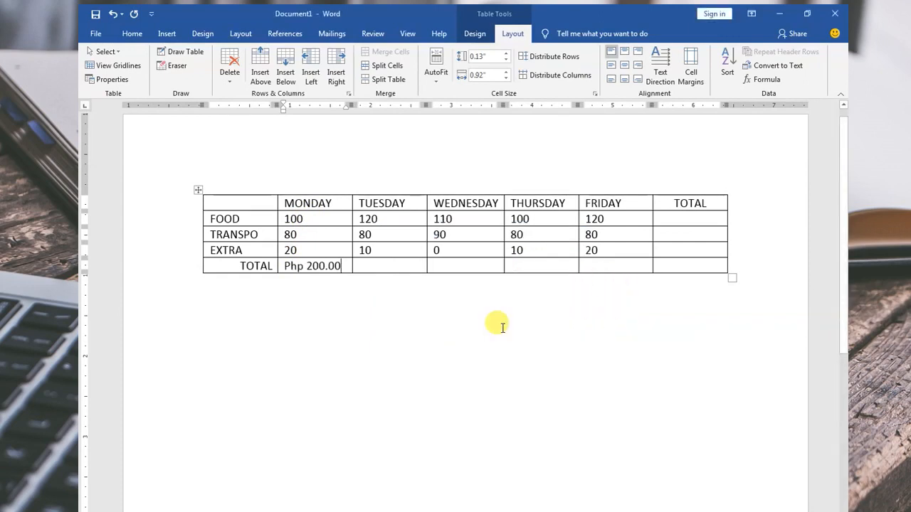
# Check the Monday FOOD, TRANSPO and EXTRA amounts against the Monday total.
pyautogui.click(311, 218)
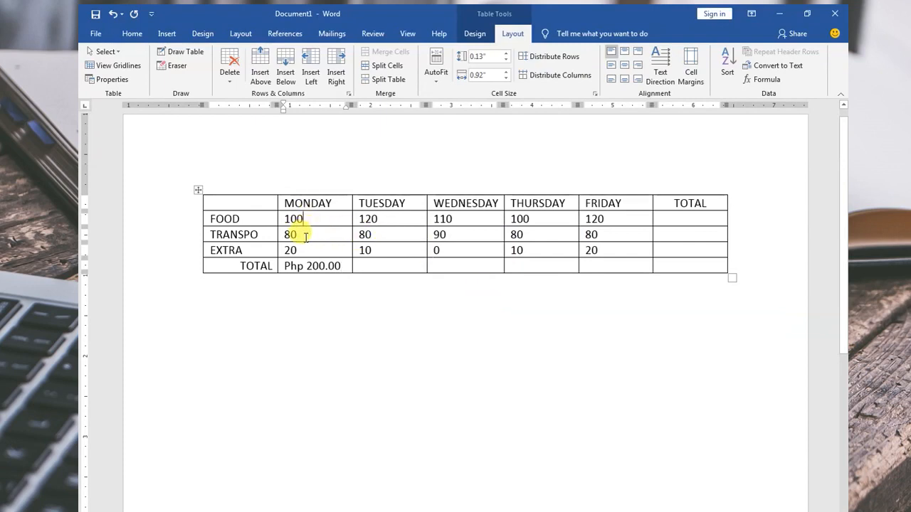
pyautogui.click(302, 249)
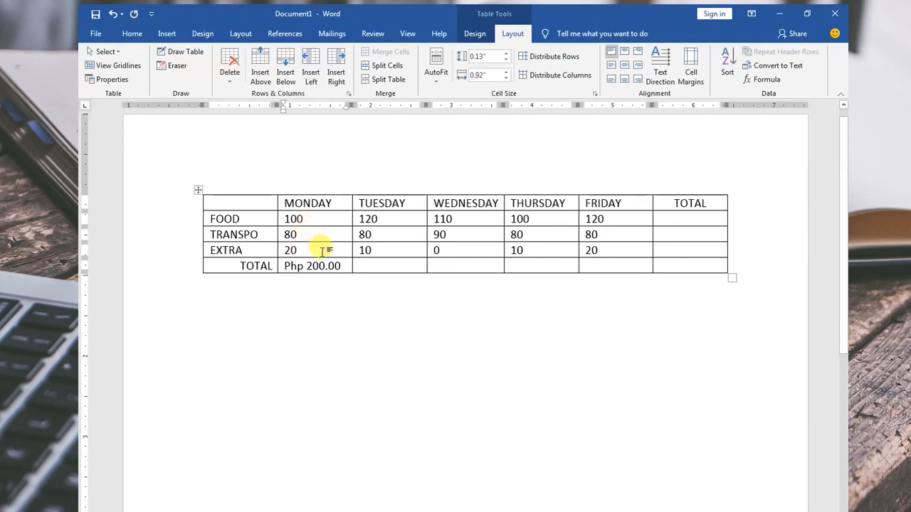
pyautogui.click(308, 266)
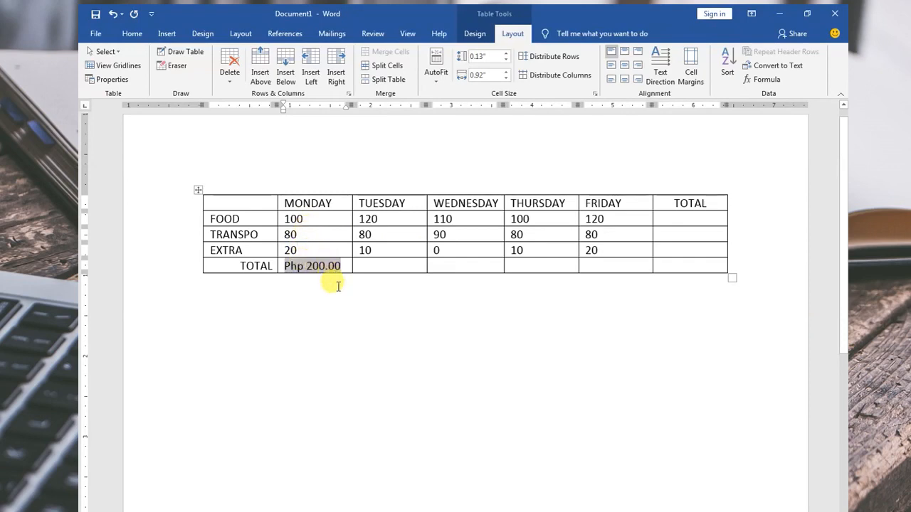
pyautogui.click(340, 249)
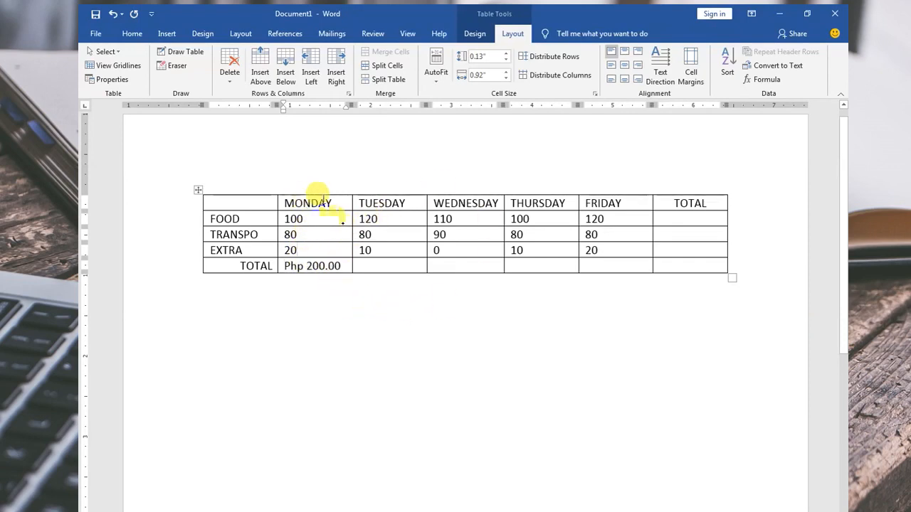
pyautogui.doubleClick(291, 234)
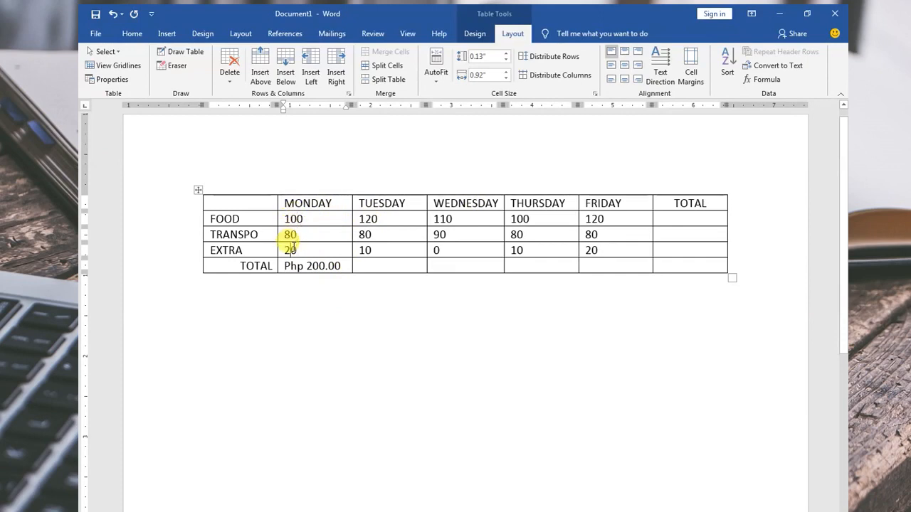
pyautogui.click(307, 265)
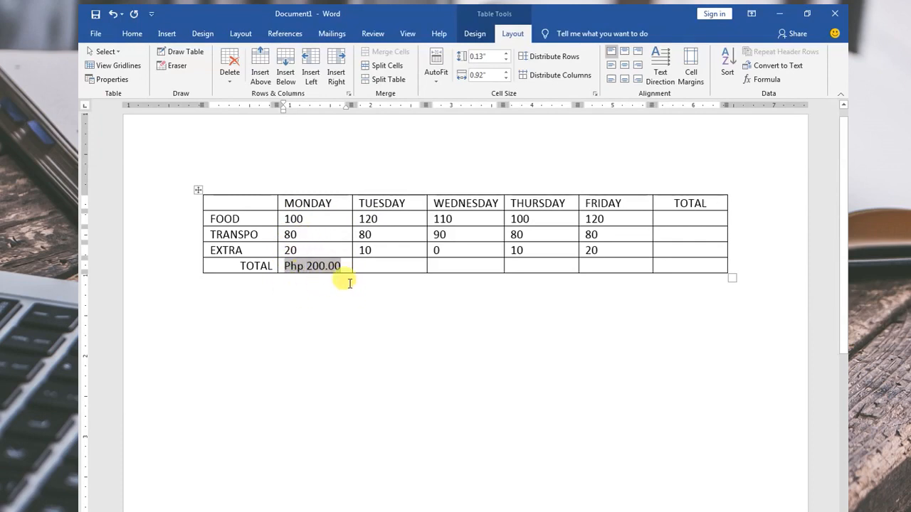
# Repeat the Monday total formula in the Tuesday, Wednesday, Thursday and Friday cells of the TOTAL row.
pyautogui.click(371, 265)
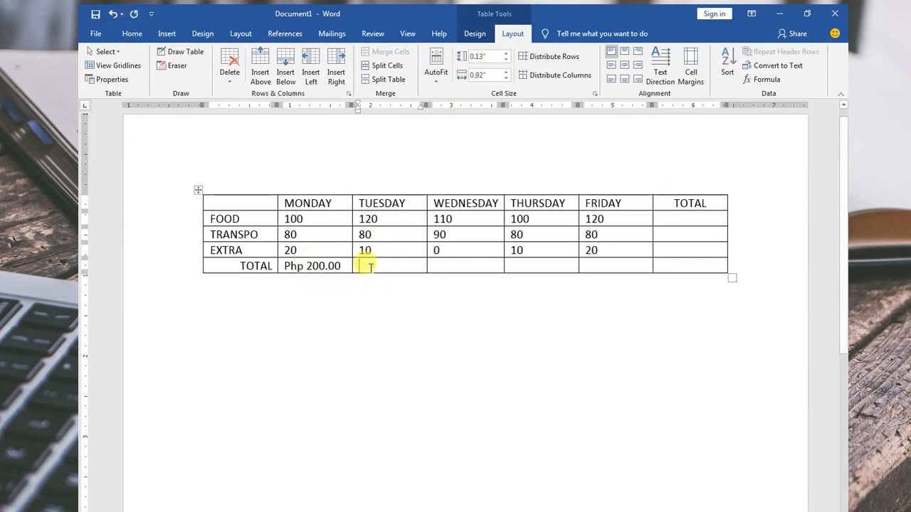
pyautogui.click(134, 15)
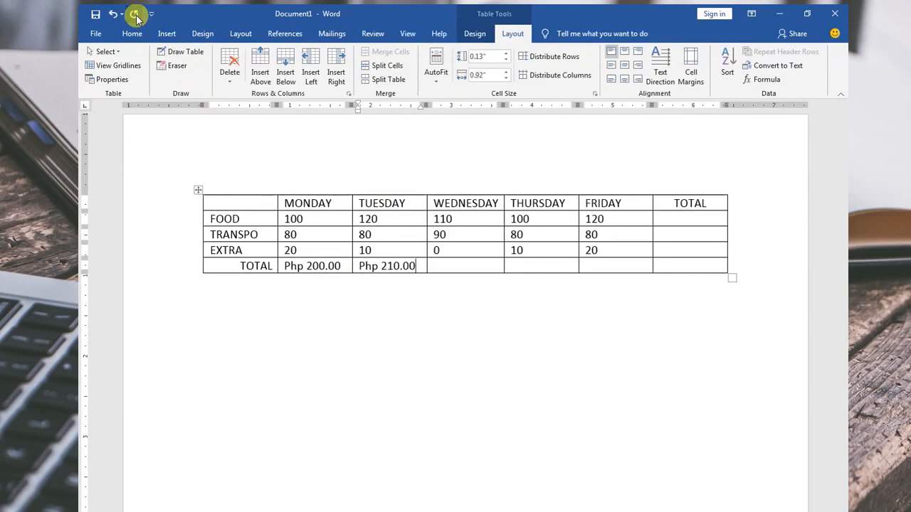
pyautogui.click(442, 263)
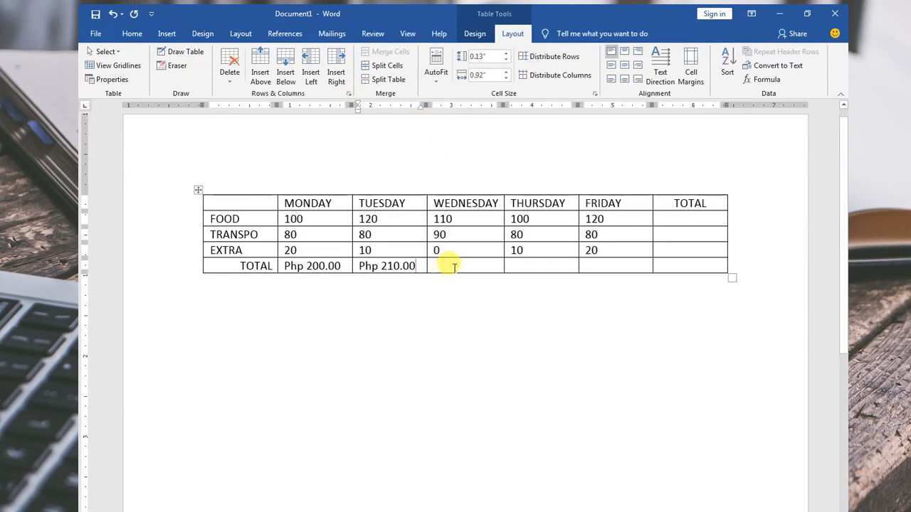
pyautogui.click(134, 15)
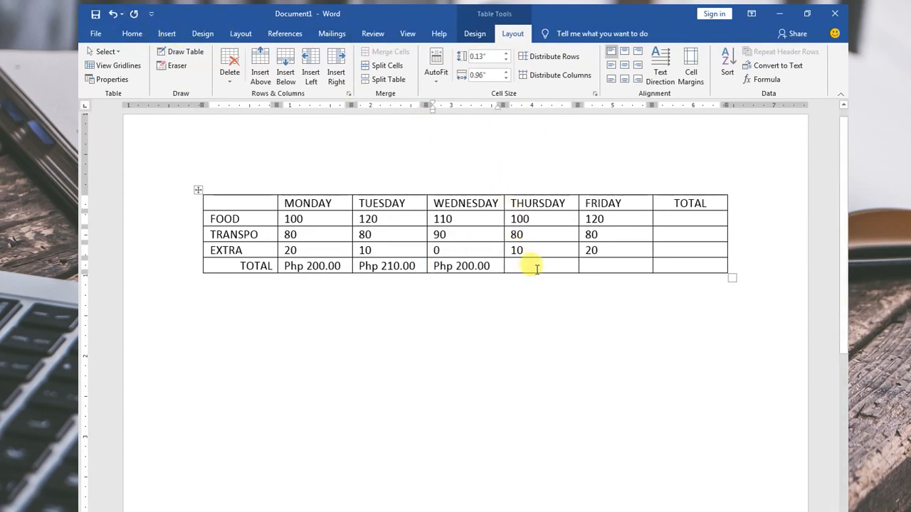
pyautogui.click(536, 268)
pyautogui.click(135, 16)
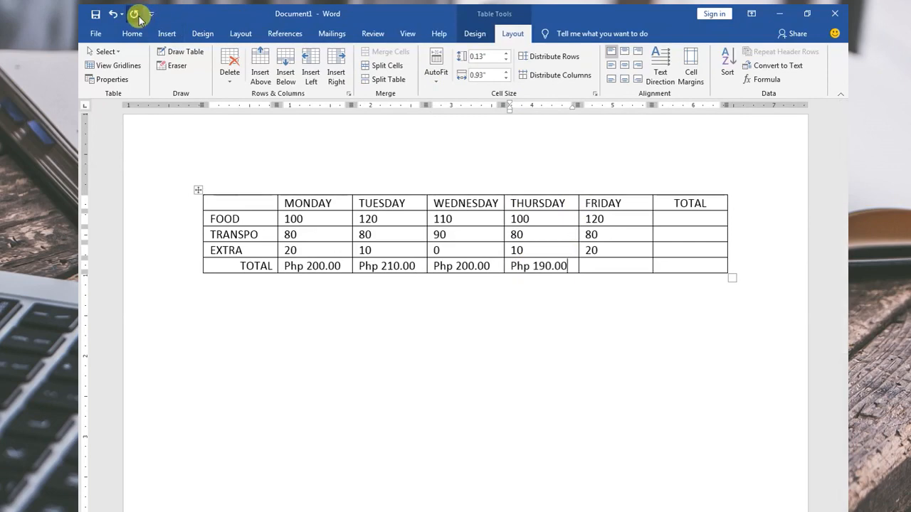
pyautogui.click(606, 265)
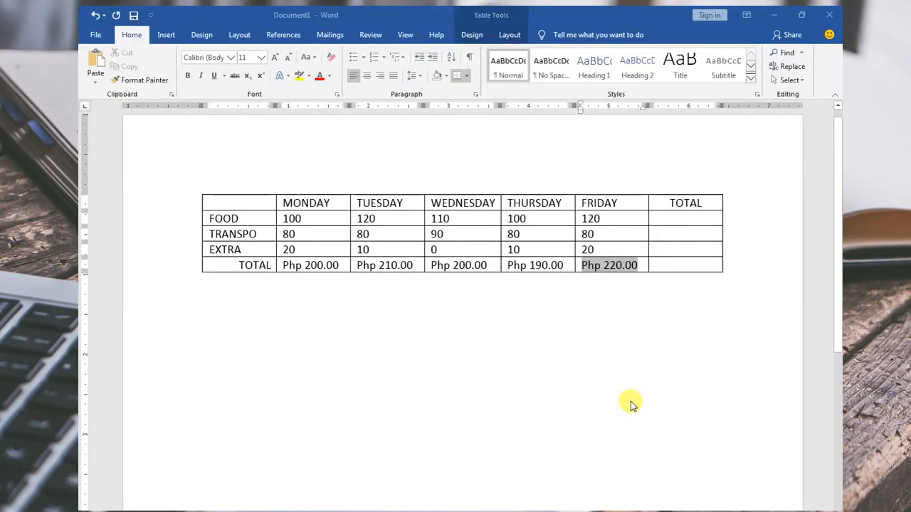
pyautogui.click(678, 217)
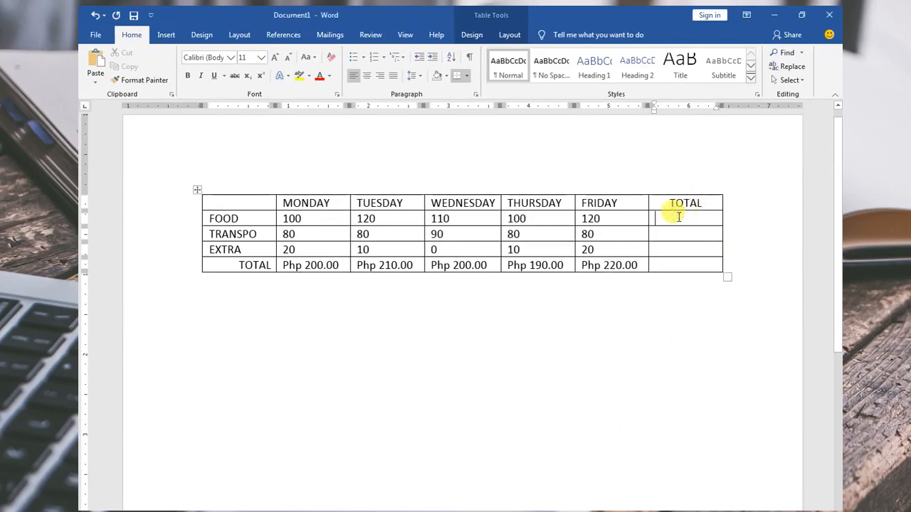
pyautogui.moveTo(679, 217); pyautogui.dragTo(677, 260)
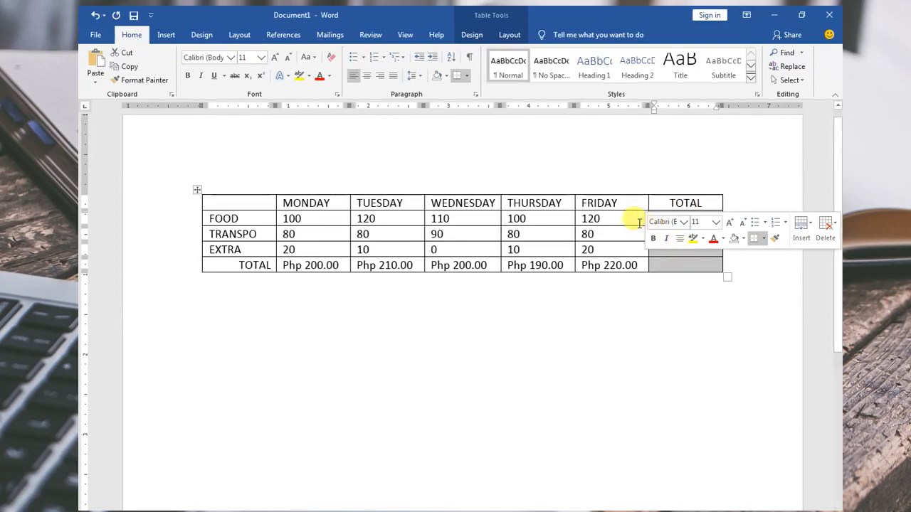
pyautogui.click(653, 218)
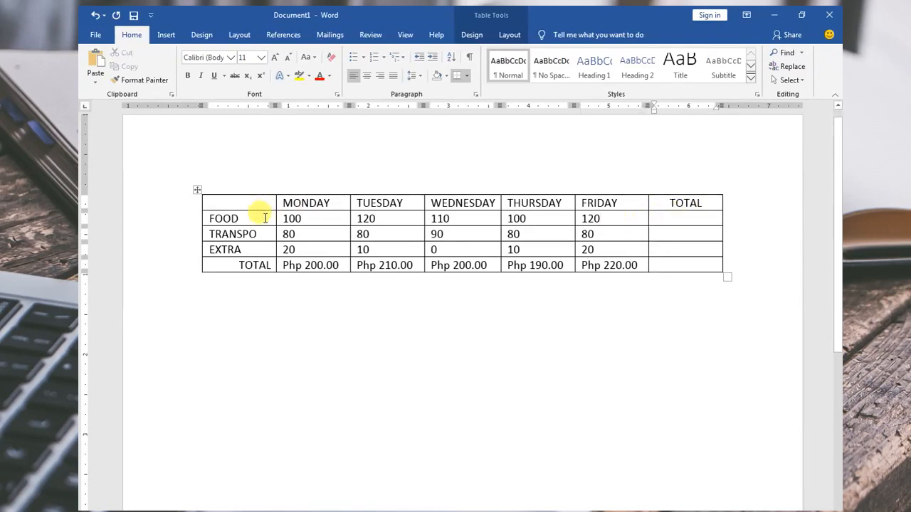
pyautogui.moveTo(265, 218); pyautogui.dragTo(362, 219)
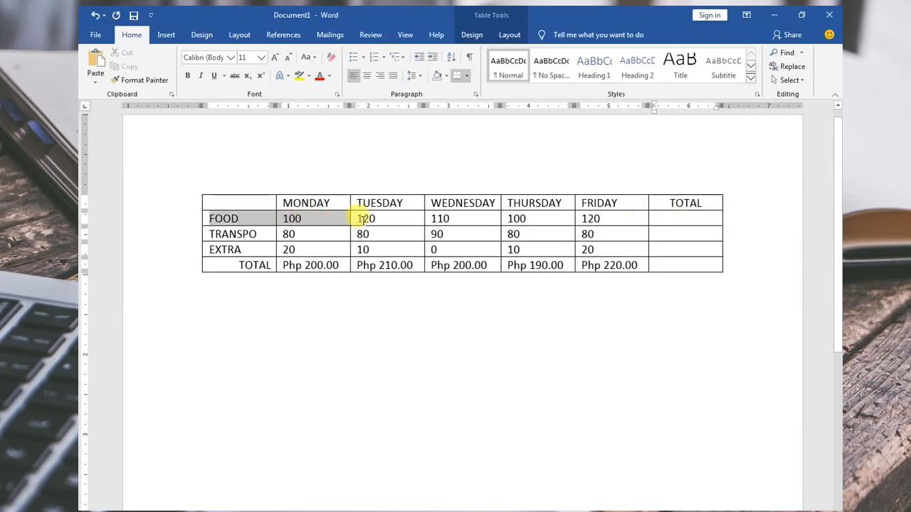
pyautogui.click(669, 219)
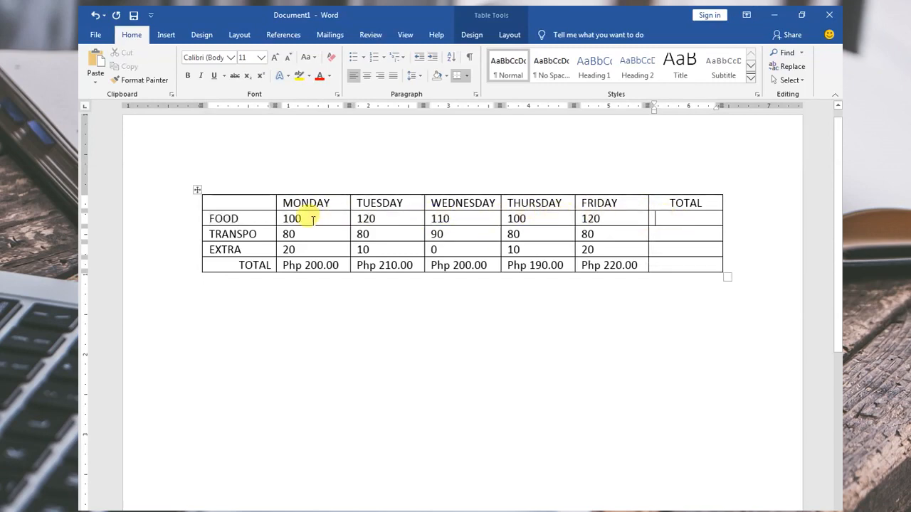
# Start a formula in the FOOD row's TOTAL cell, keeping it as =SUM(LEFT).
pyautogui.click(686, 222)
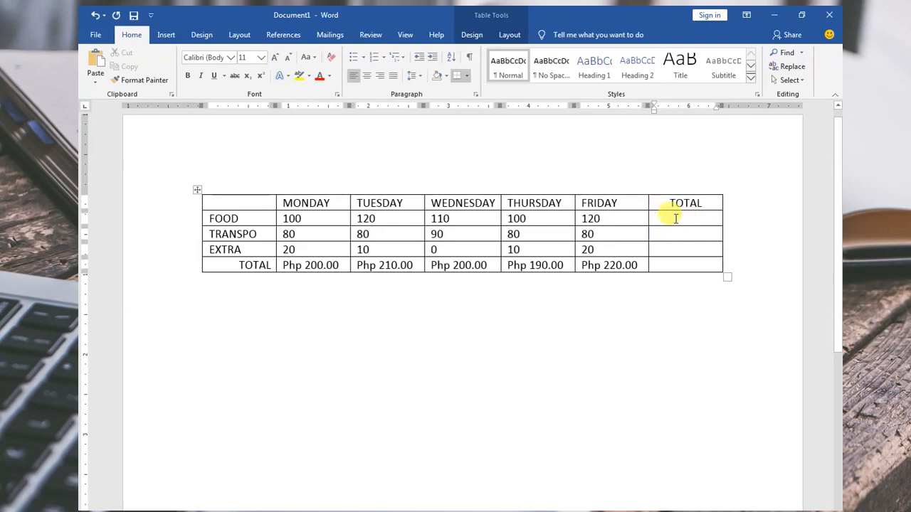
pyautogui.click(510, 34)
pyautogui.click(677, 219)
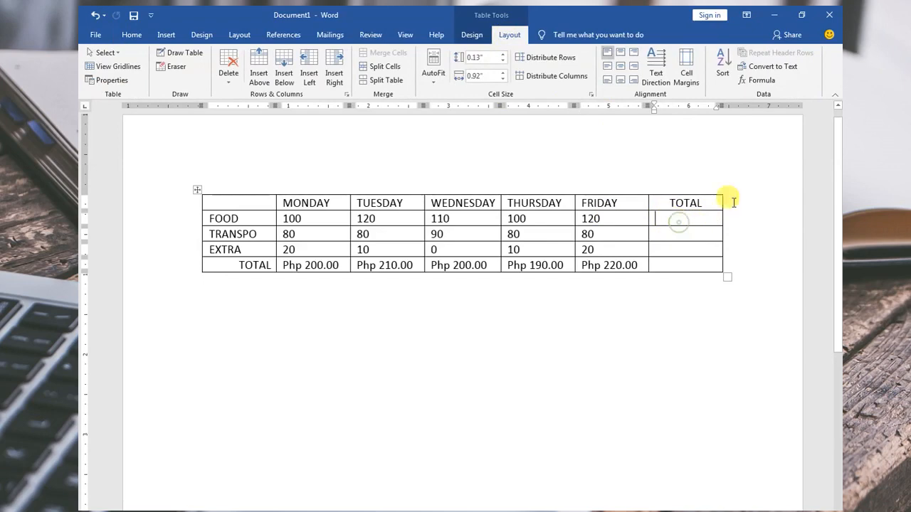
pyautogui.click(757, 84)
pyautogui.moveTo(466, 329); pyautogui.dragTo(508, 253)
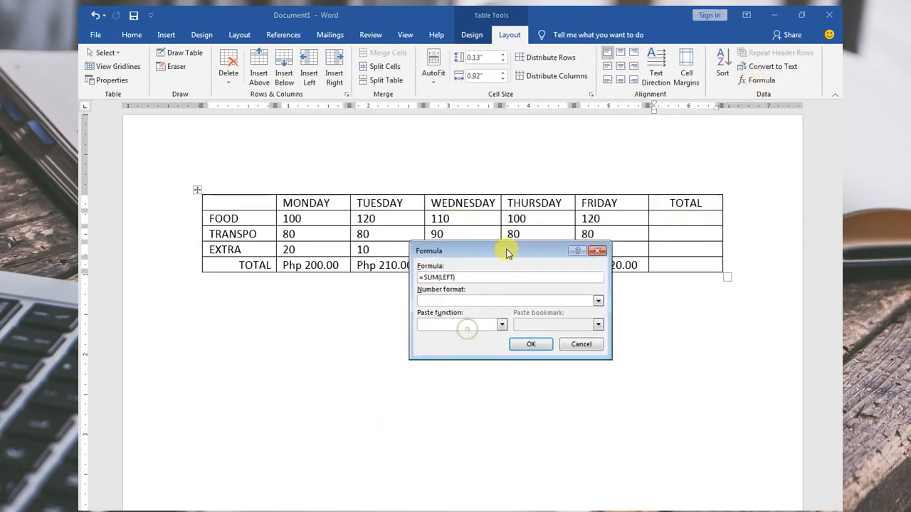
pyautogui.click(447, 277)
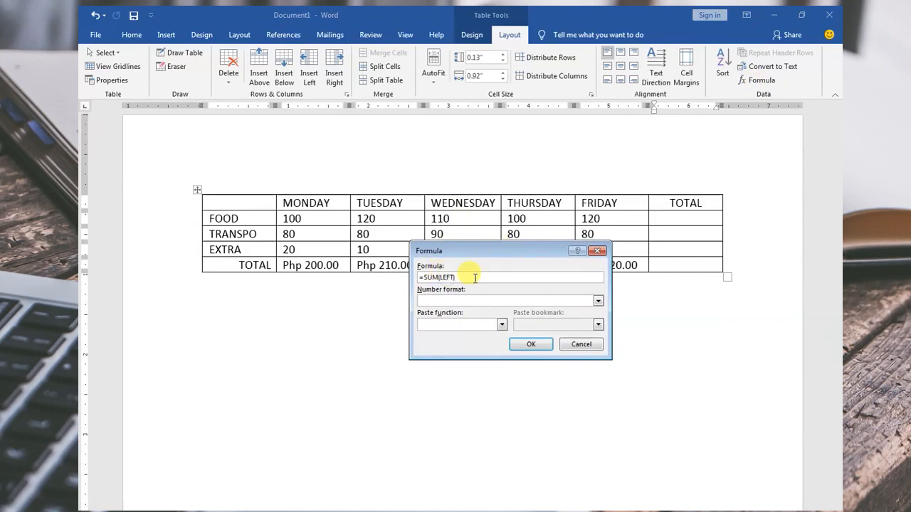
pyautogui.doubleClick(453, 277)
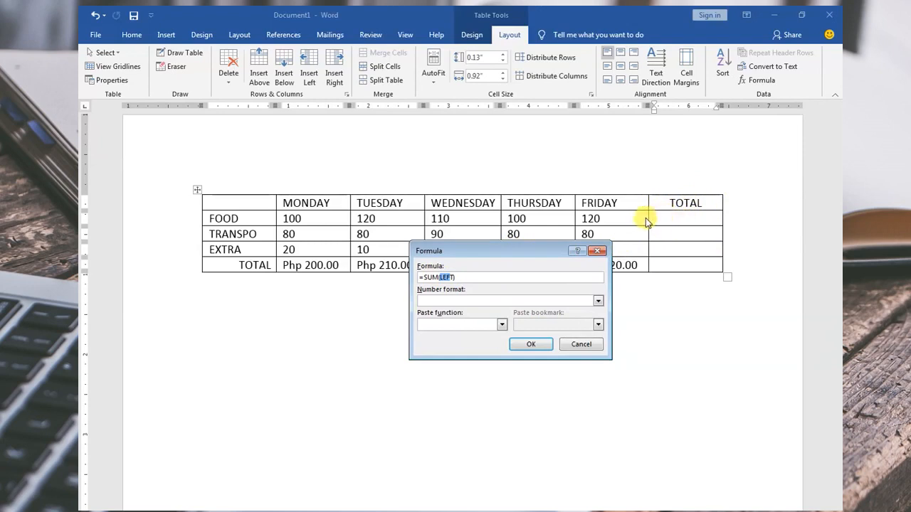
pyautogui.click(479, 276)
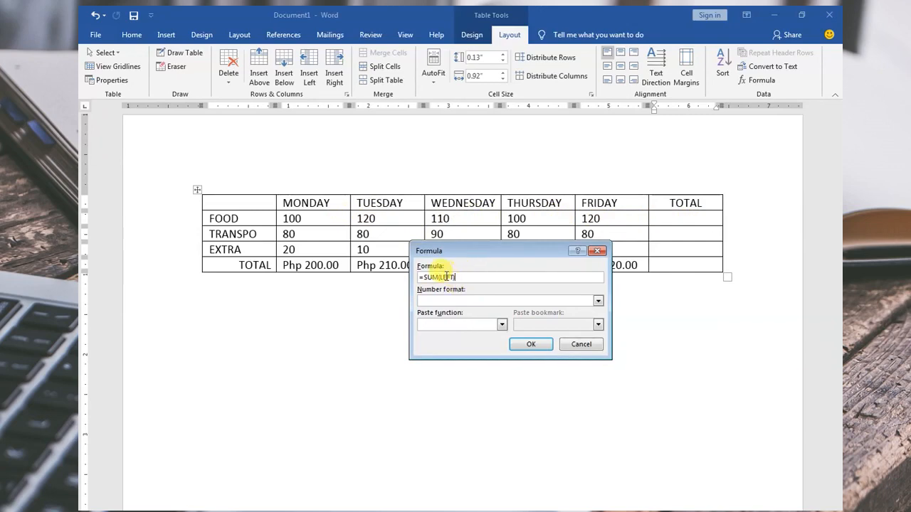
# Choose the $#,##0.00;($#,##0.00) number format and insert the FOOD total.
pyautogui.click(598, 302)
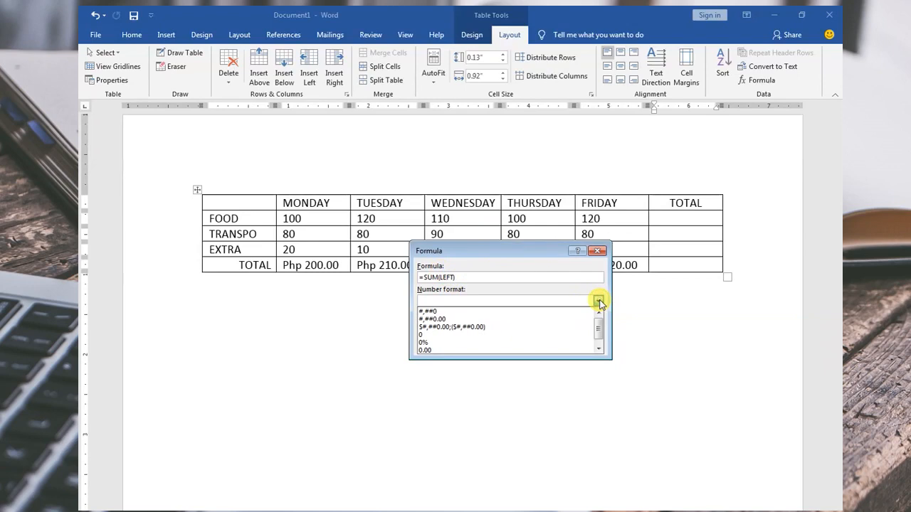
pyautogui.click(461, 327)
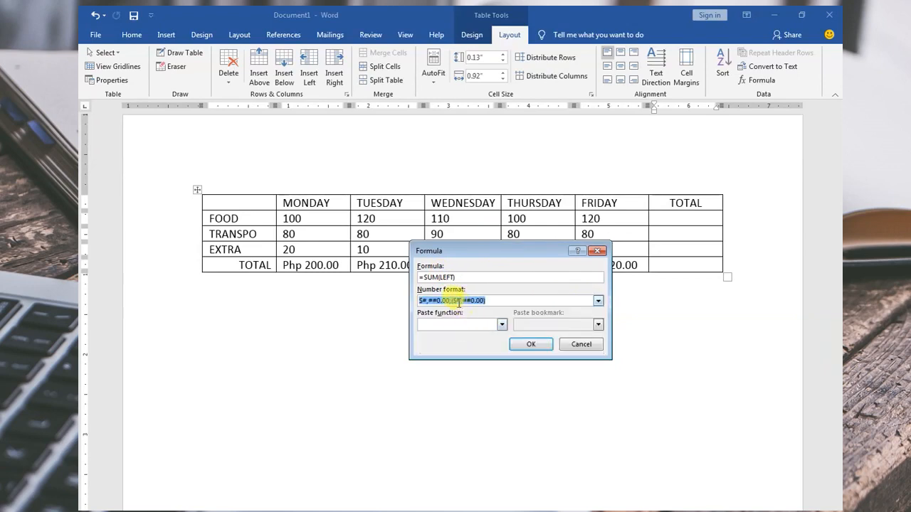
pyautogui.click(420, 301)
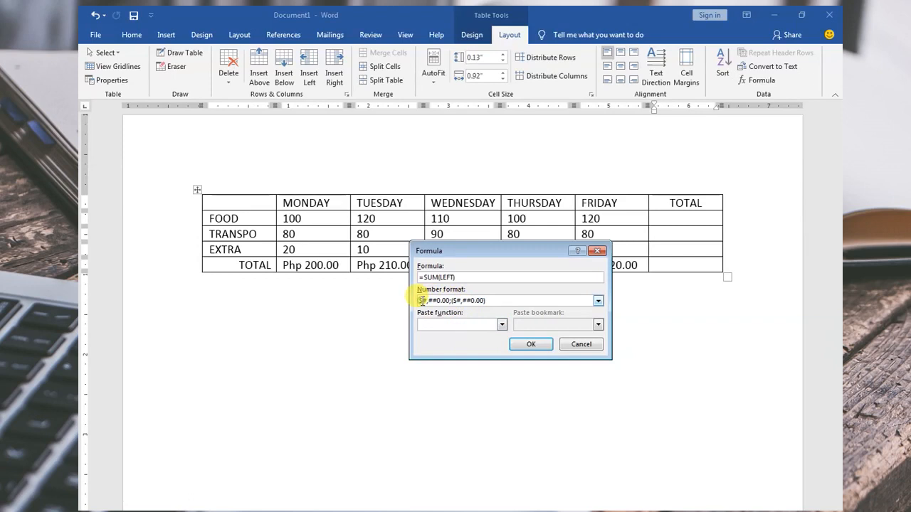
pyautogui.click(533, 347)
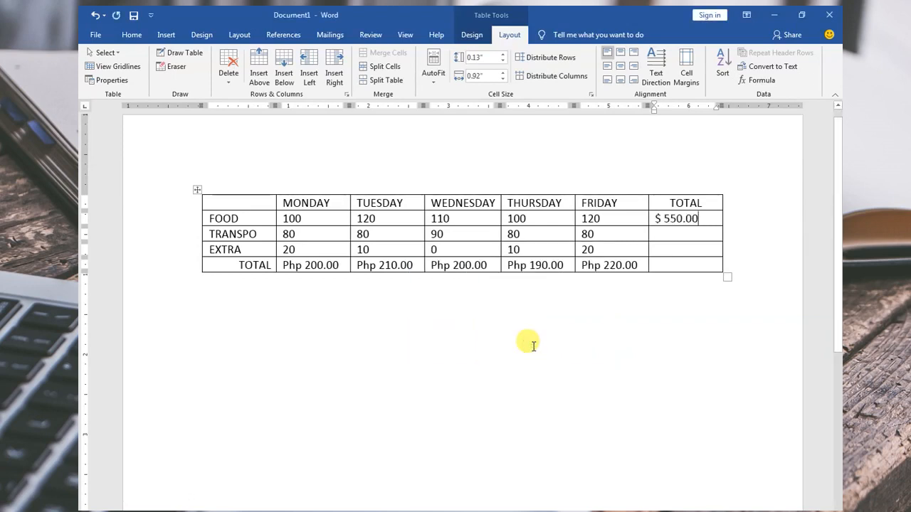
# Start a formula in the TRANSPO row's TOTAL cell and change it to =SUM(LEFT).
pyautogui.click(681, 234)
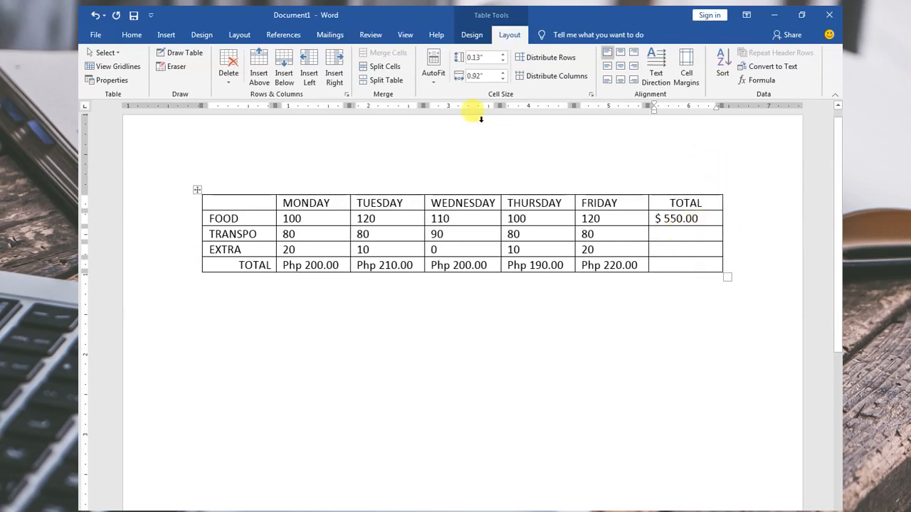
pyautogui.click(760, 82)
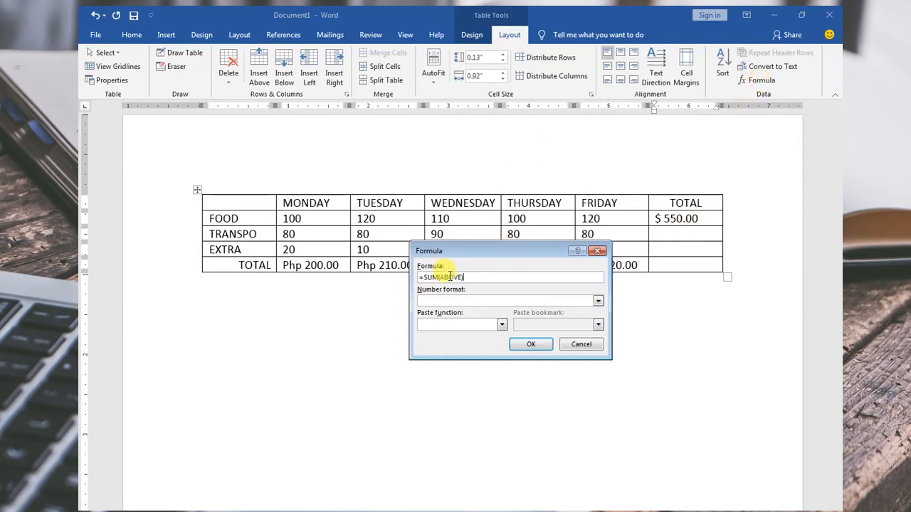
pyautogui.moveTo(486, 254); pyautogui.dragTo(487, 304)
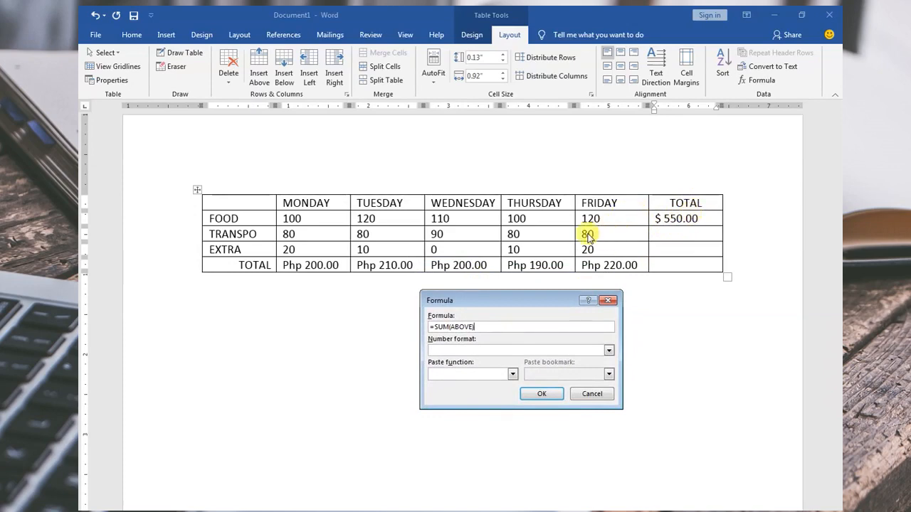
pyautogui.moveTo(498, 301); pyautogui.dragTo(502, 274)
pyautogui.doubleClick(470, 300)
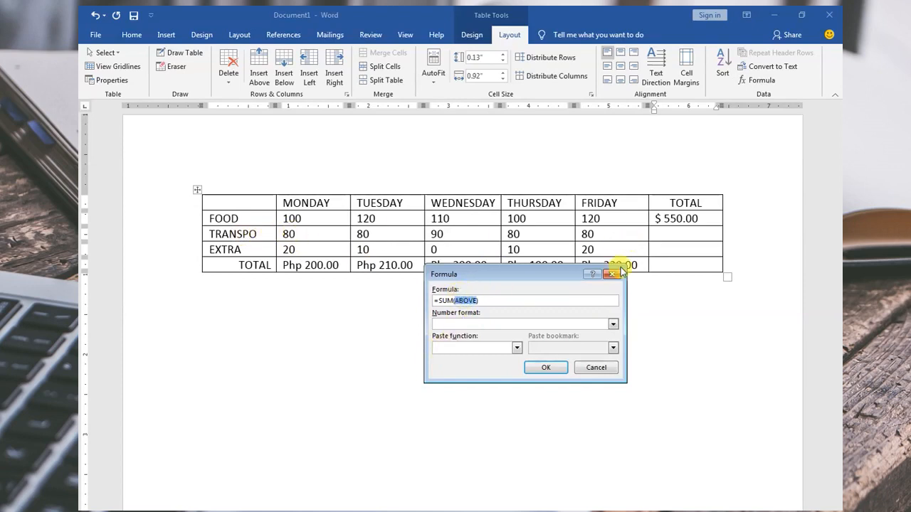
pyautogui.write('LEFT')
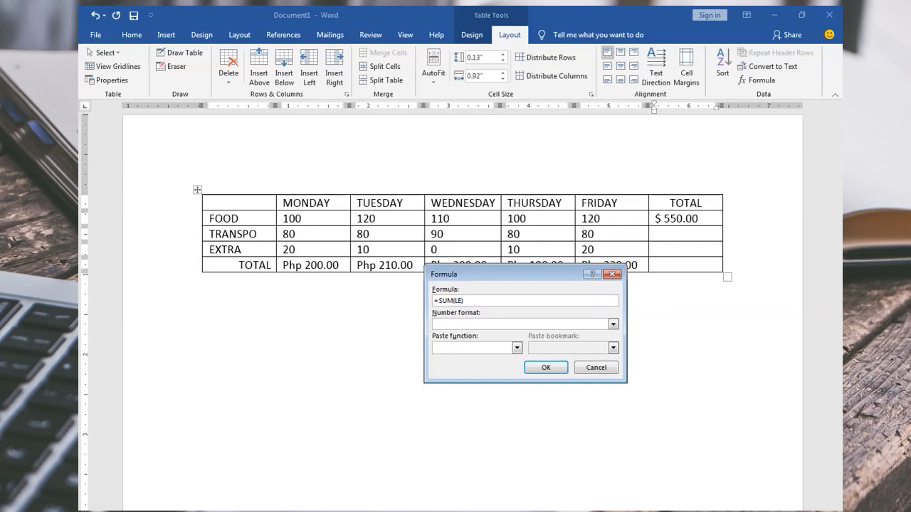
# Apply the $#,##0.00;($#,##0.00) number format to the TRANSPO formula and insert its total.
pyautogui.click(612, 323)
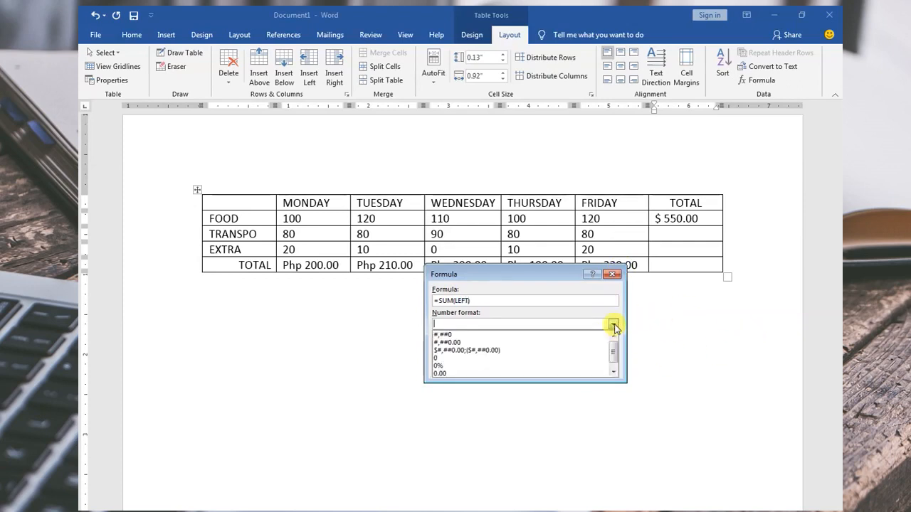
pyautogui.click(507, 350)
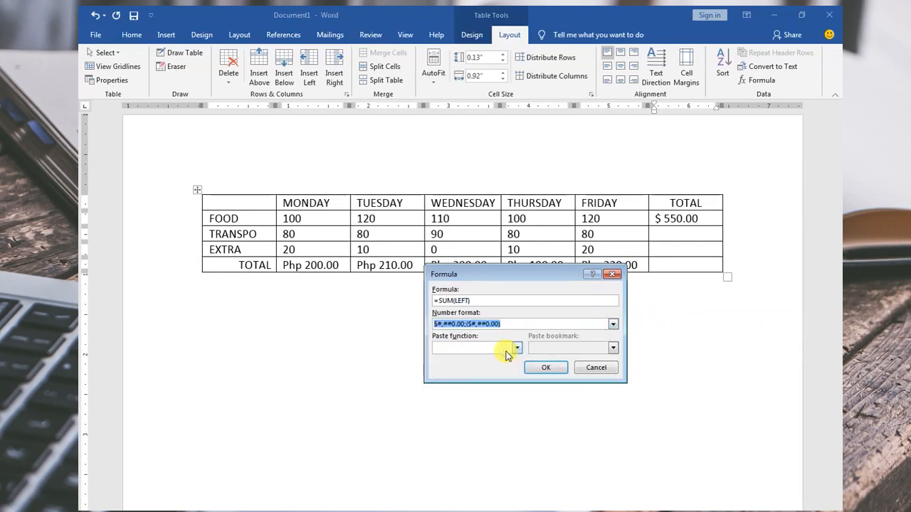
pyautogui.click(555, 369)
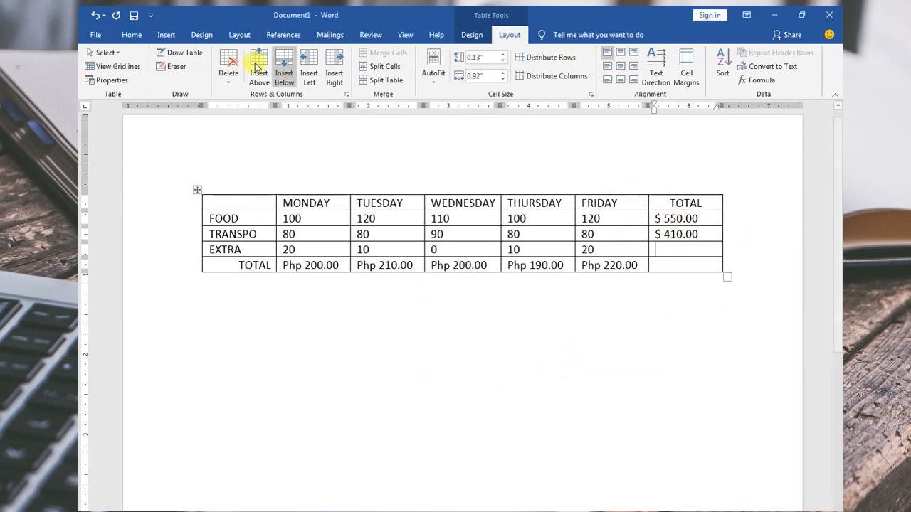
# Repeat the =SUM(LEFT) formula in the EXTRA row's TOTAL cell.
pyautogui.click(116, 16)
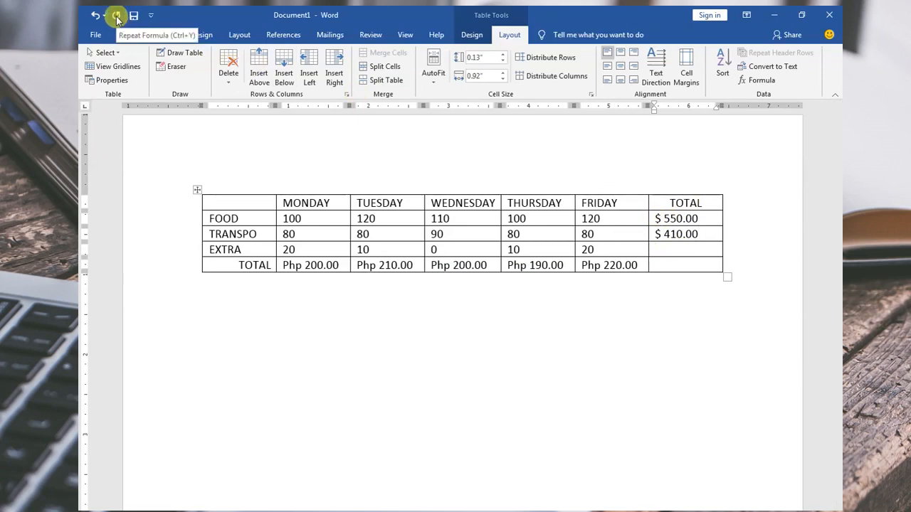
pyautogui.click(116, 16)
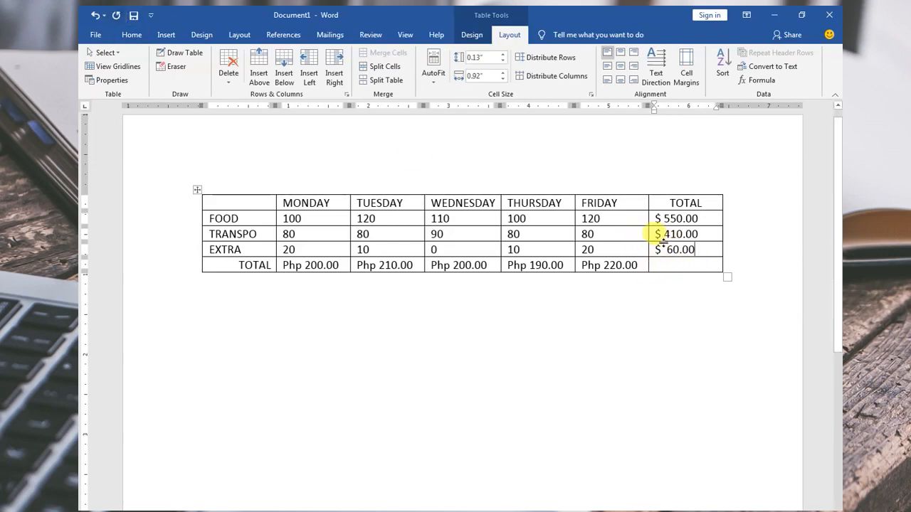
# Place the cursor in the empty grand total cell and review the Save settings in Word Options, including the AutoRecover interval.
pyautogui.click(672, 266)
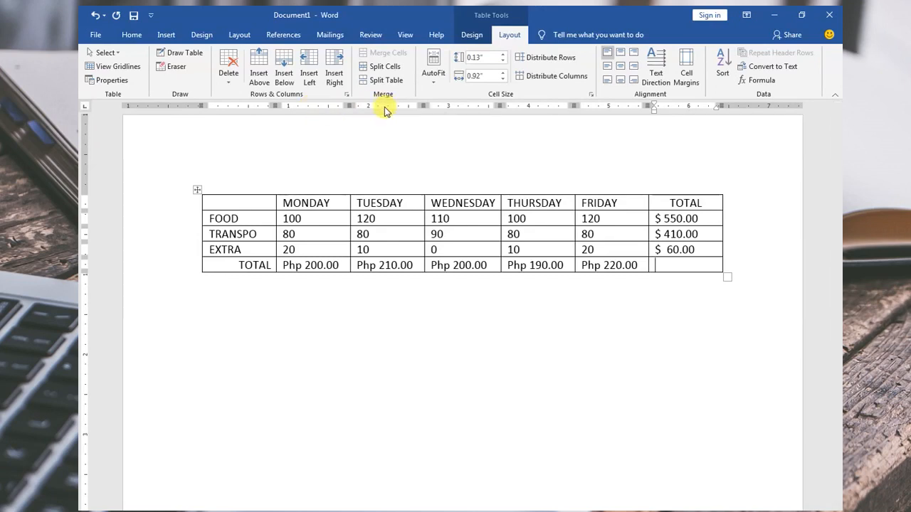
pyautogui.click(151, 16)
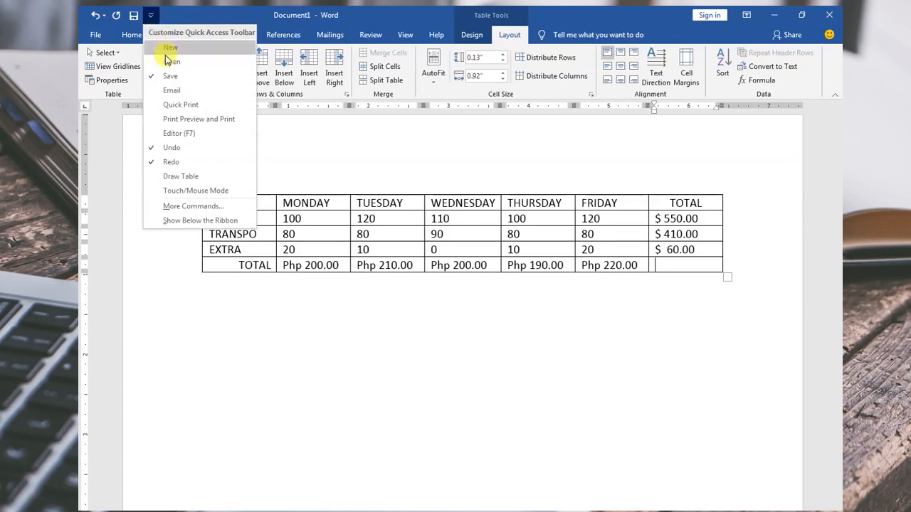
pyautogui.click(150, 212)
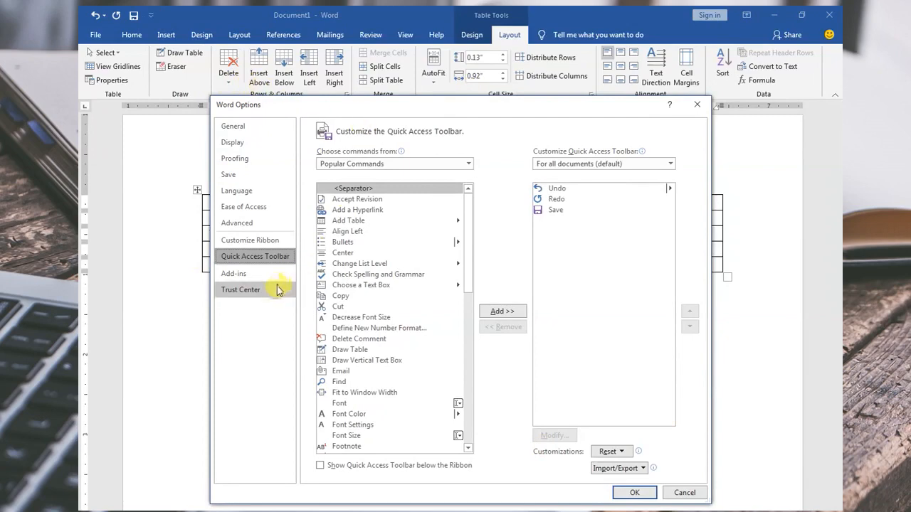
pyautogui.click(240, 177)
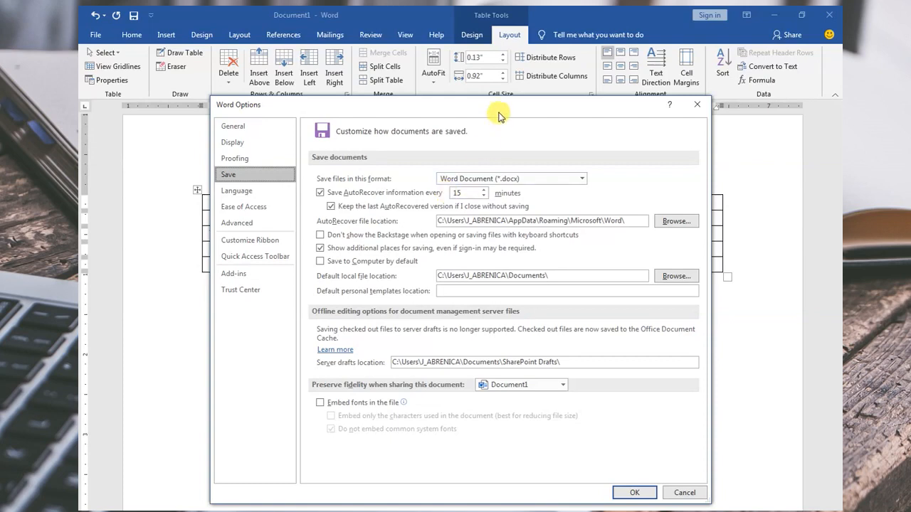
pyautogui.moveTo(499, 111); pyautogui.dragTo(501, 116)
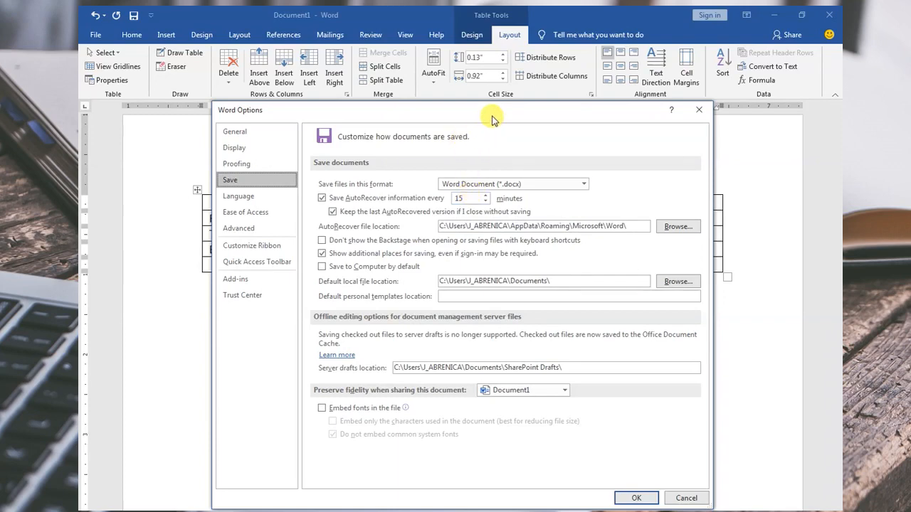
pyautogui.moveTo(493, 115); pyautogui.dragTo(497, 141)
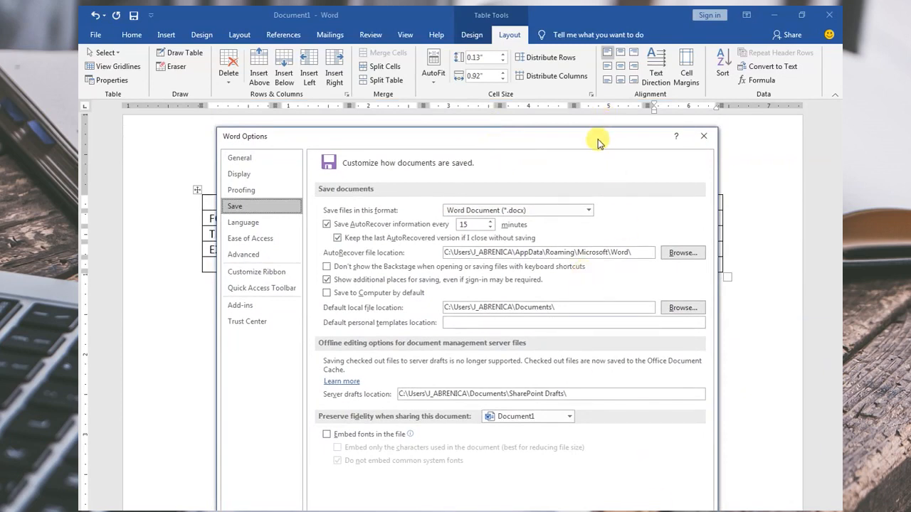
pyautogui.moveTo(600, 137); pyautogui.dragTo(600, 100)
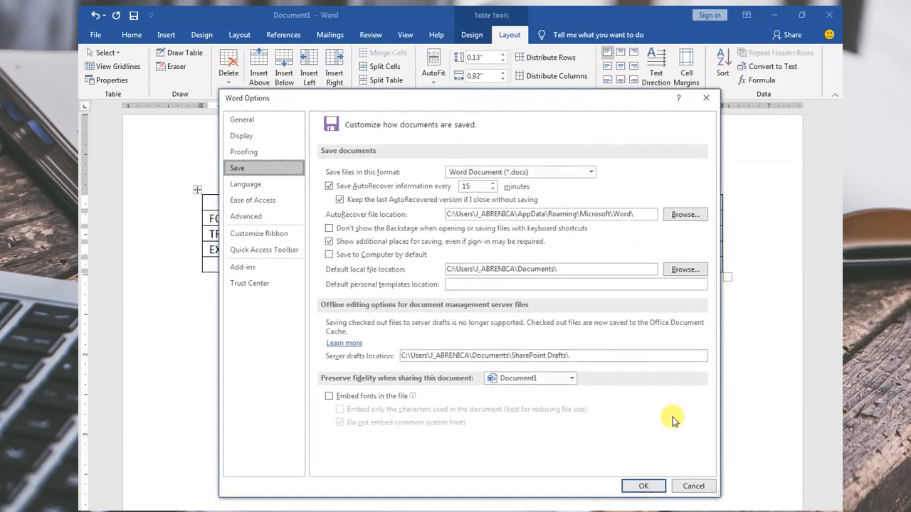
pyautogui.click(638, 486)
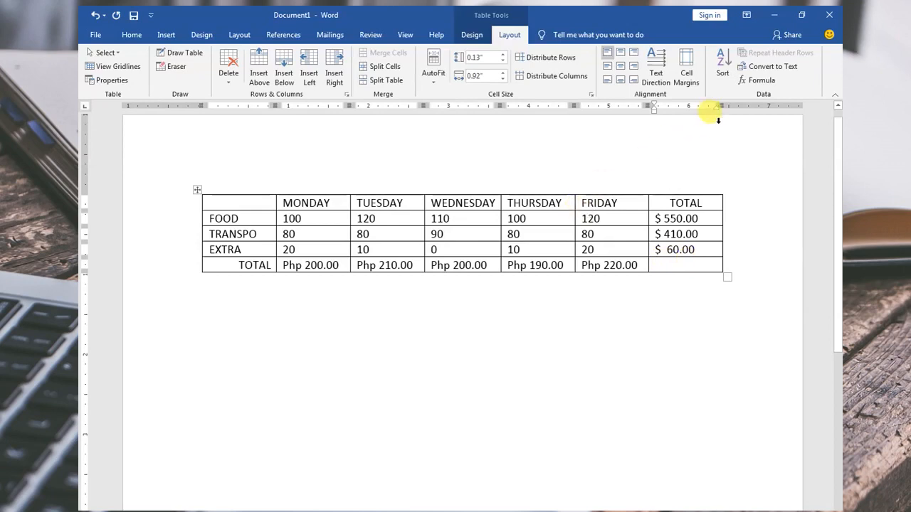
# Start a =SUM(ABOVE) formula in the grand total cell with the $#,##0.00;($#,##0.00) number format.
pyautogui.click(760, 81)
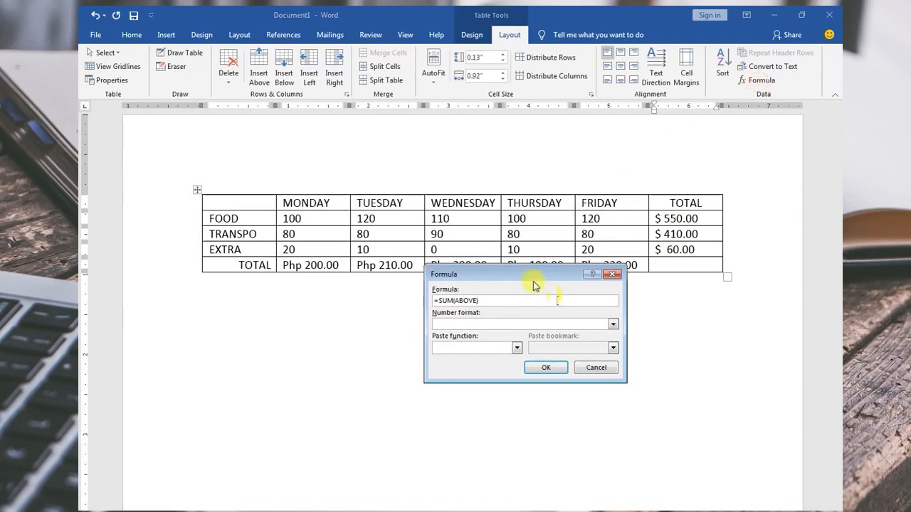
pyautogui.moveTo(531, 277); pyautogui.dragTo(545, 322)
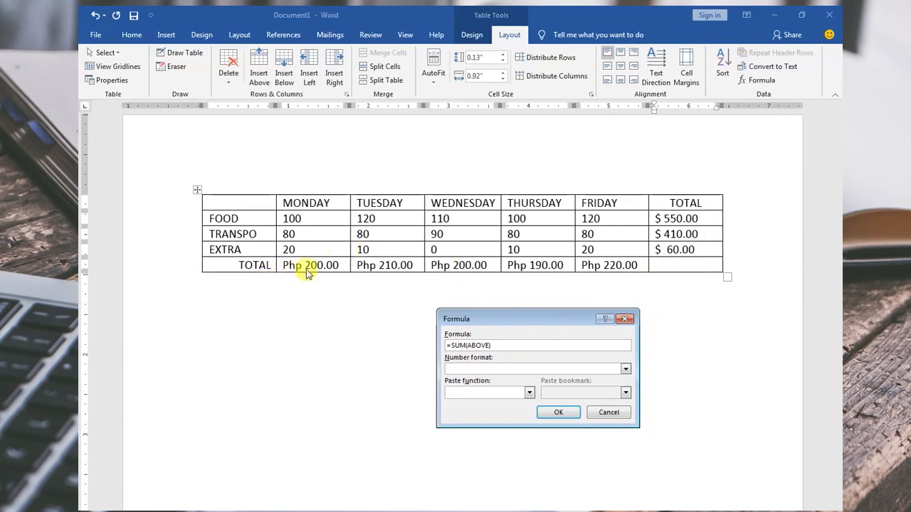
pyautogui.click(627, 371)
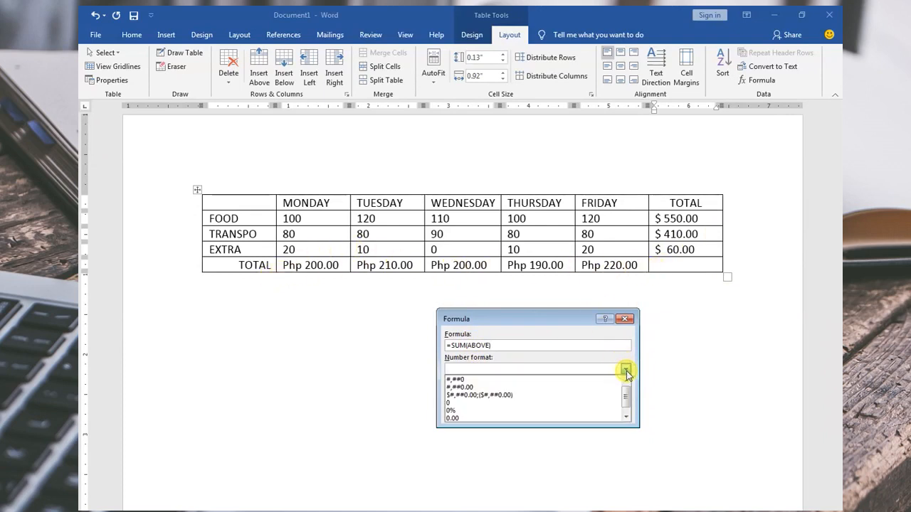
pyautogui.click(542, 397)
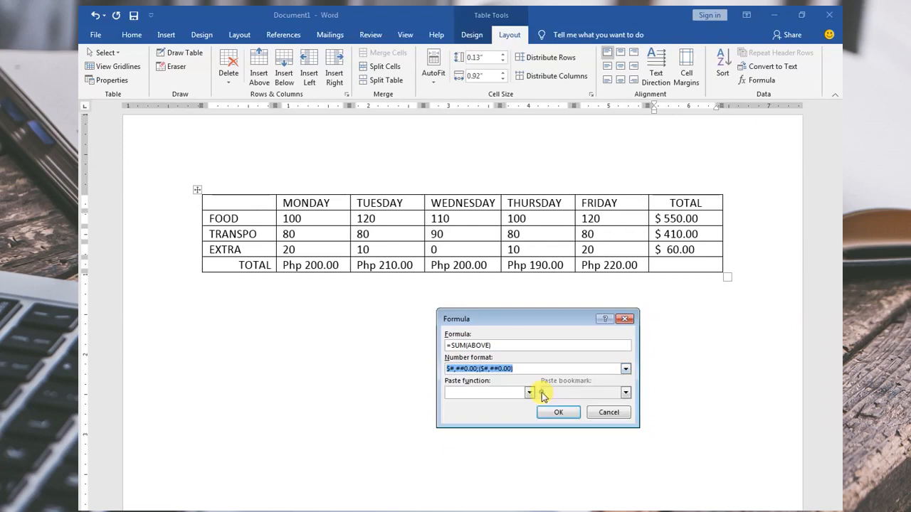
# Replace both dollar signs in the number format to get Php#,##0.00;(Php#,##0.00) and insert the grand total.
pyautogui.click(450, 369)
pyautogui.moveTo(451, 368); pyautogui.dragTo(442, 367)
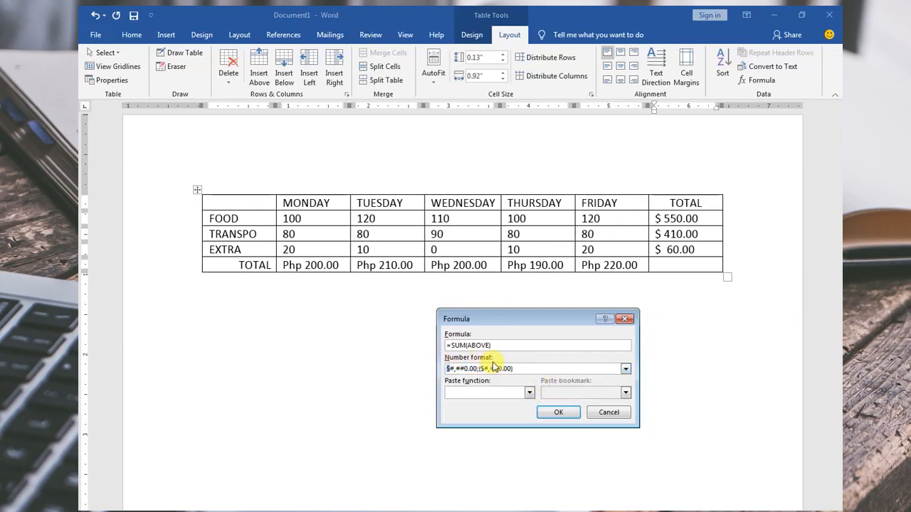
pyautogui.write('p')
pyautogui.write('Ph')
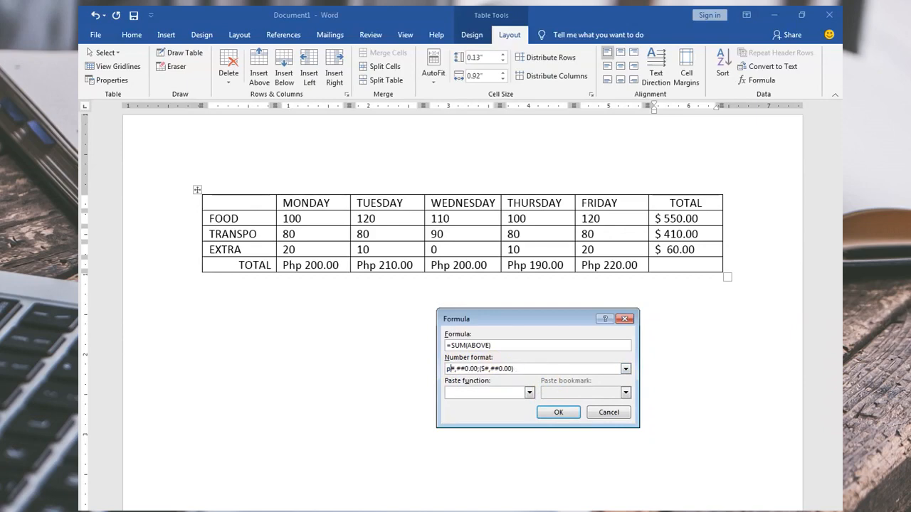
pyautogui.write('p')
pyautogui.press('Home')
pyautogui.press('Delete')
pyautogui.click(493, 367)
pyautogui.press('BackSpace')
pyautogui.write('Php')
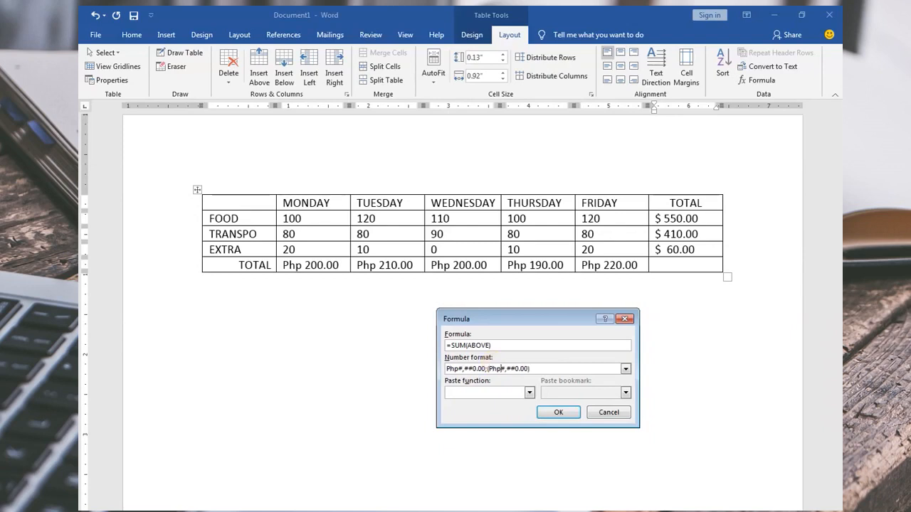
pyautogui.click(562, 417)
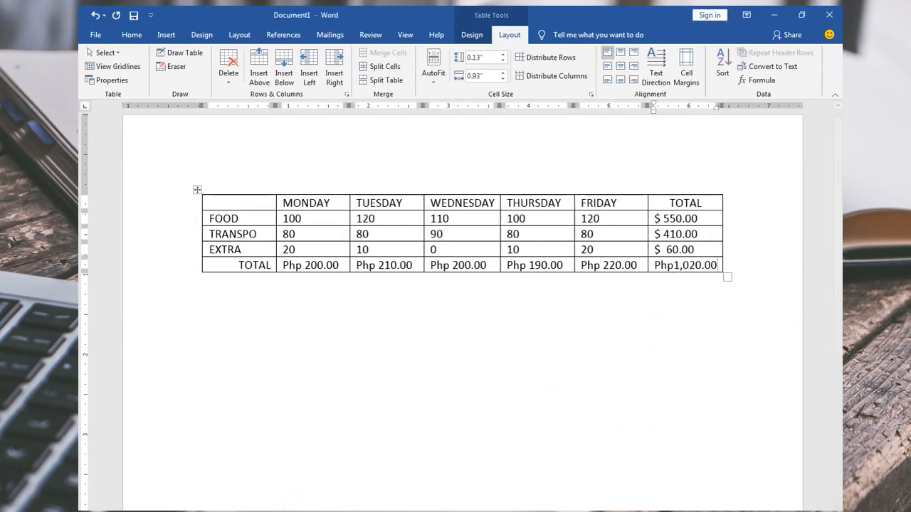
# Open Calculator below the table and add the category totals 550+410+60 to check the grand total.
pyautogui.press('super')
pyautogui.click(148, 394)
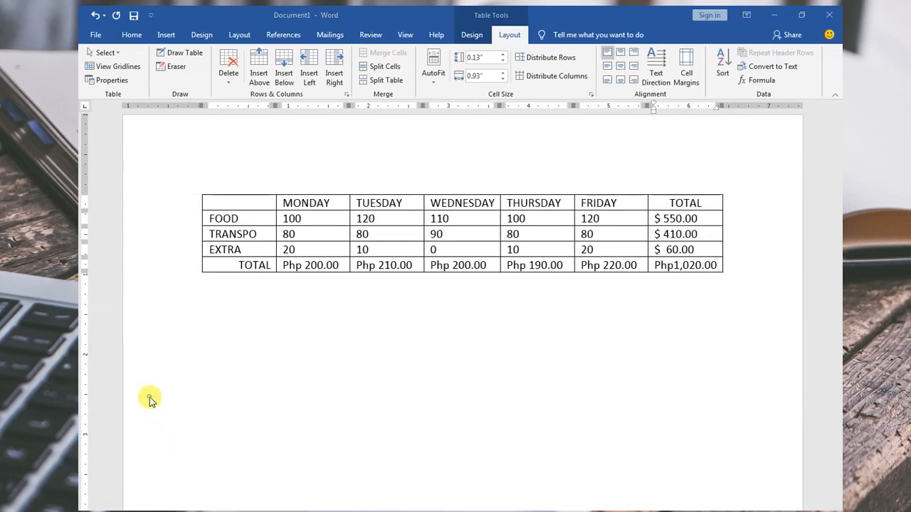
pyautogui.moveTo(457, 300); pyautogui.dragTo(414, 287)
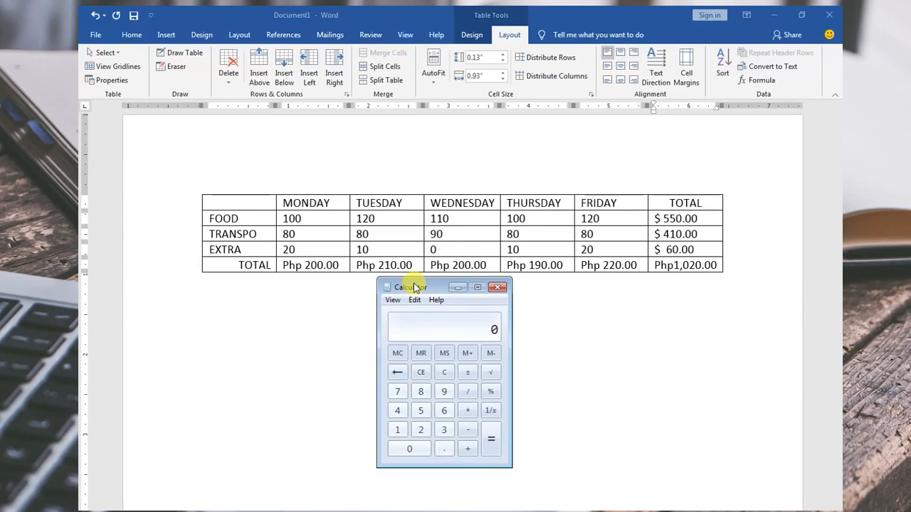
pyautogui.write('550+')
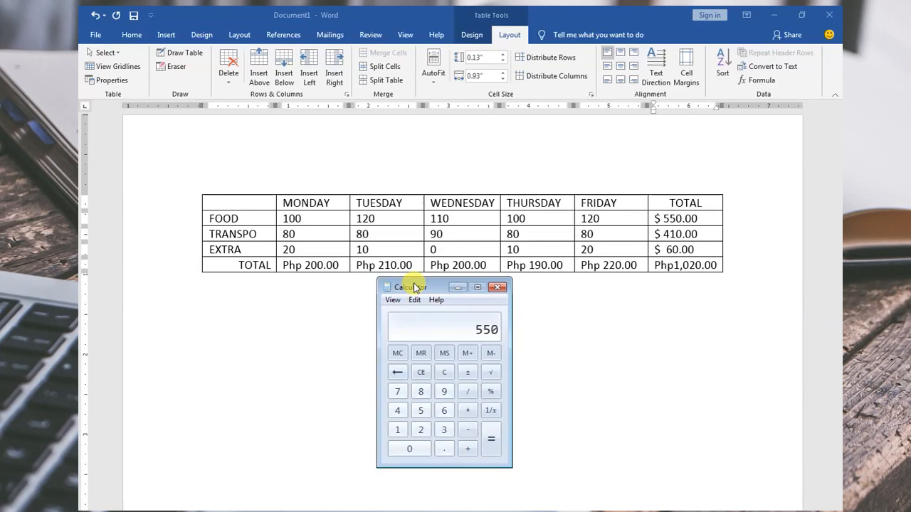
pyautogui.write('410+')
pyautogui.write('60')
pyautogui.press('Return')
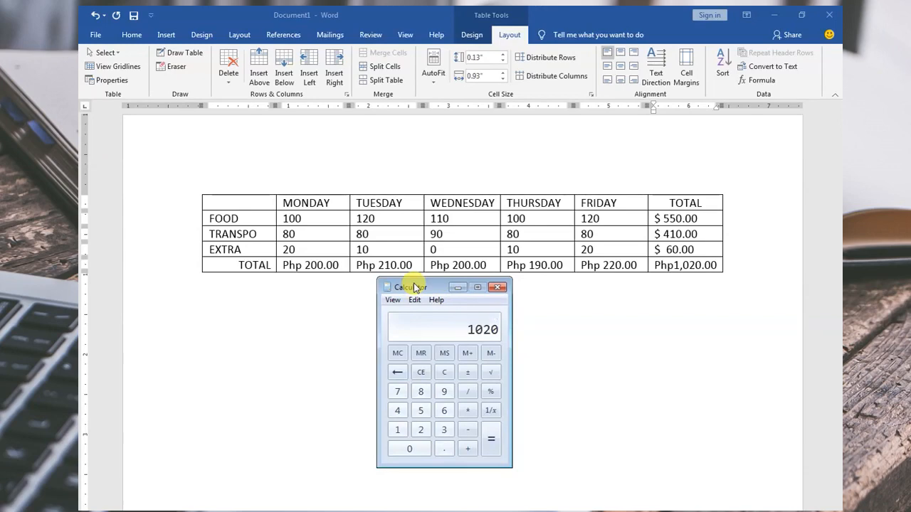
# Add the daily totals 200+210+200+190+220 in Calculator to cross-check the grand total.
pyautogui.write('200')
pyautogui.press('+')
pyautogui.write('210+200+190+220')
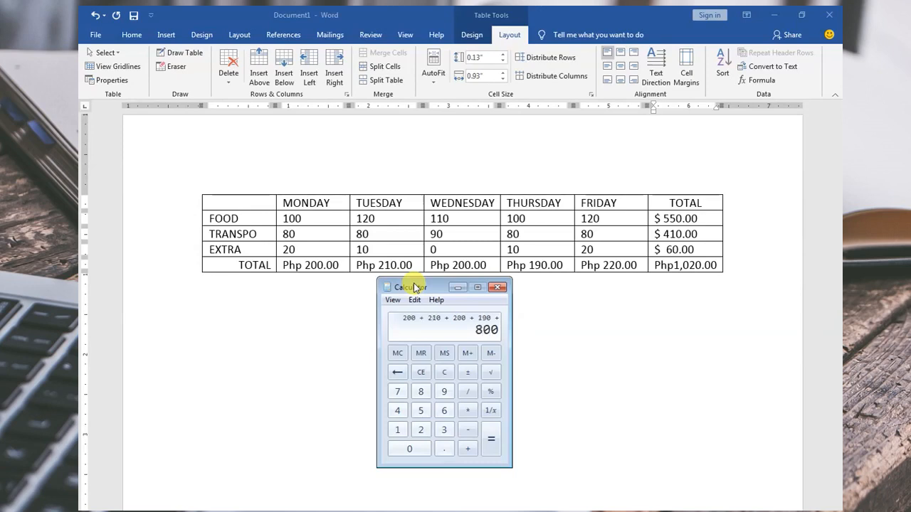
pyautogui.press('Return')
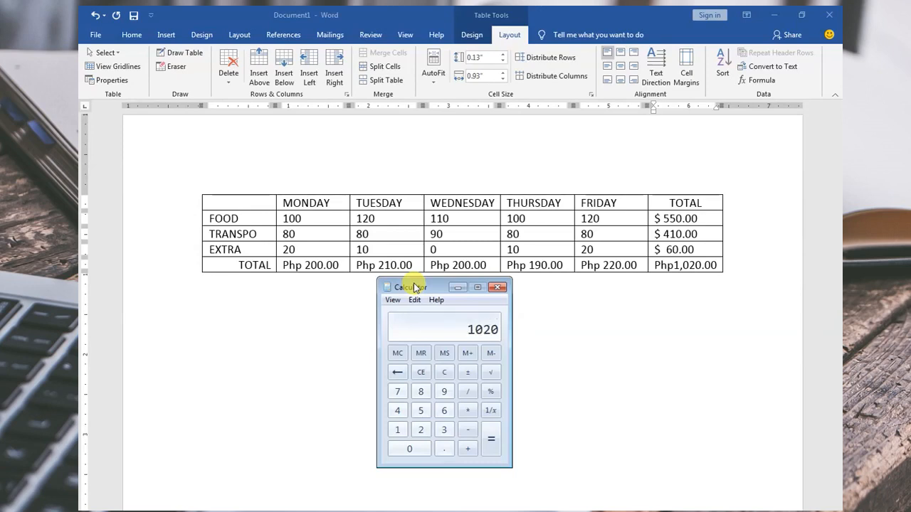